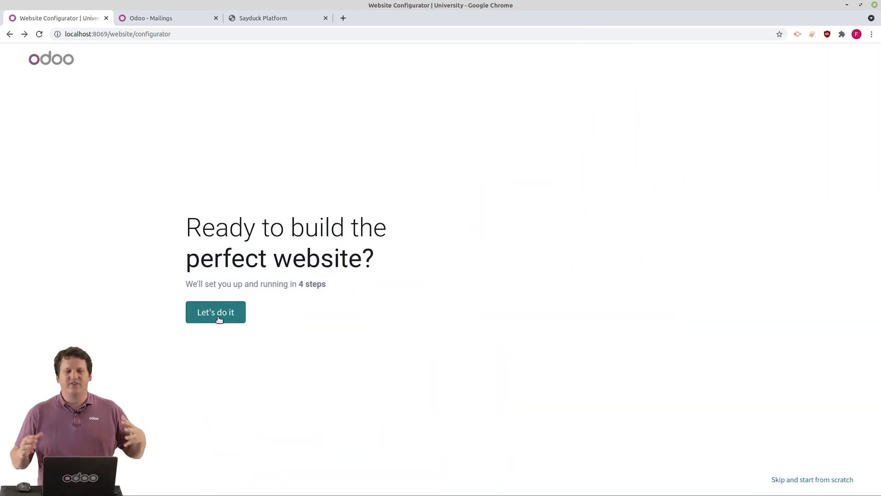
Configure the site as a university library aimed at developing the brand, adding a Privacy Policy page
left_click(219, 316)
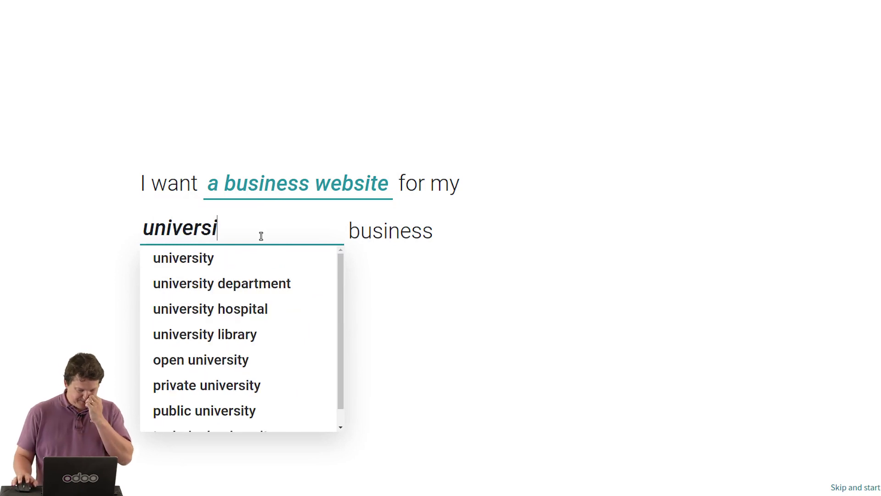
left_click(251, 334)
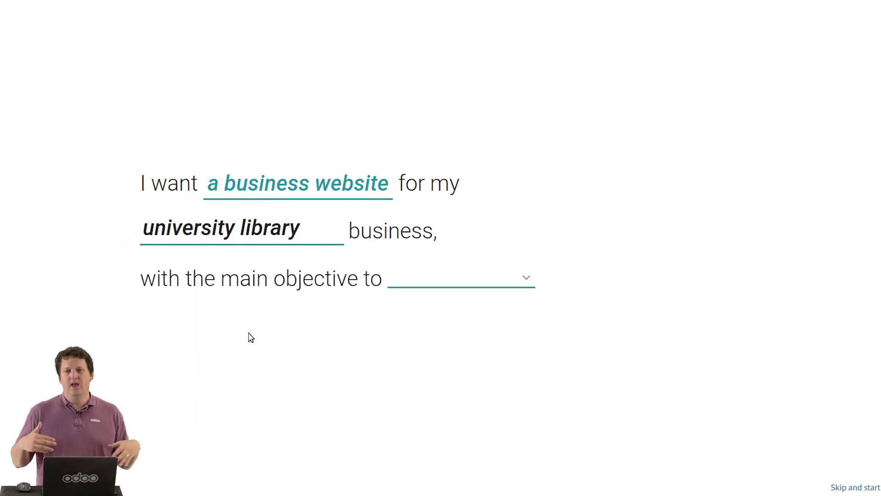
left_click(479, 286)
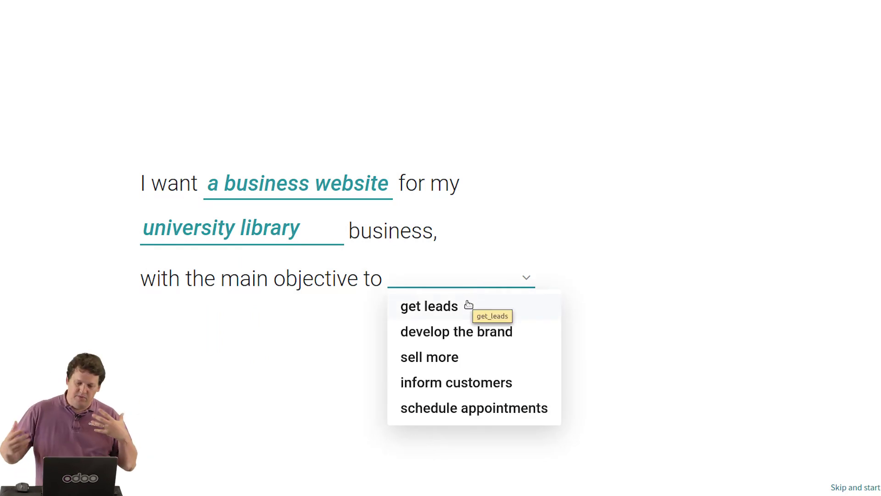
left_click(459, 331)
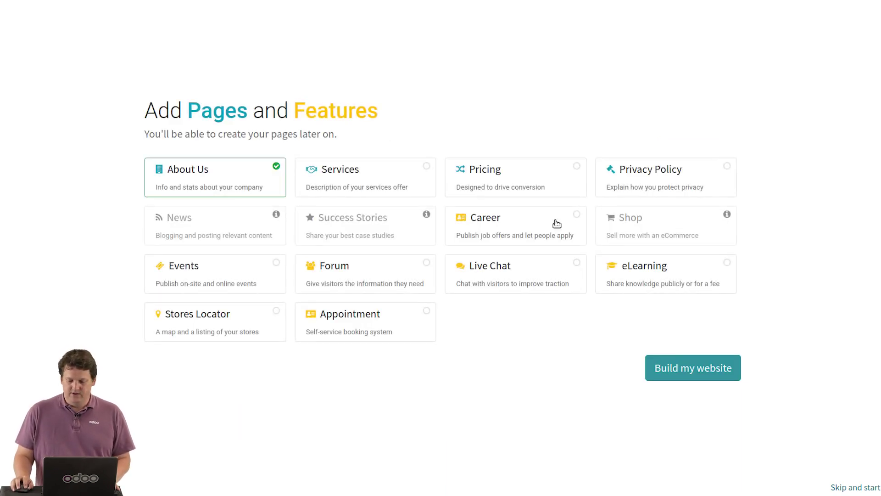
left_click(645, 172)
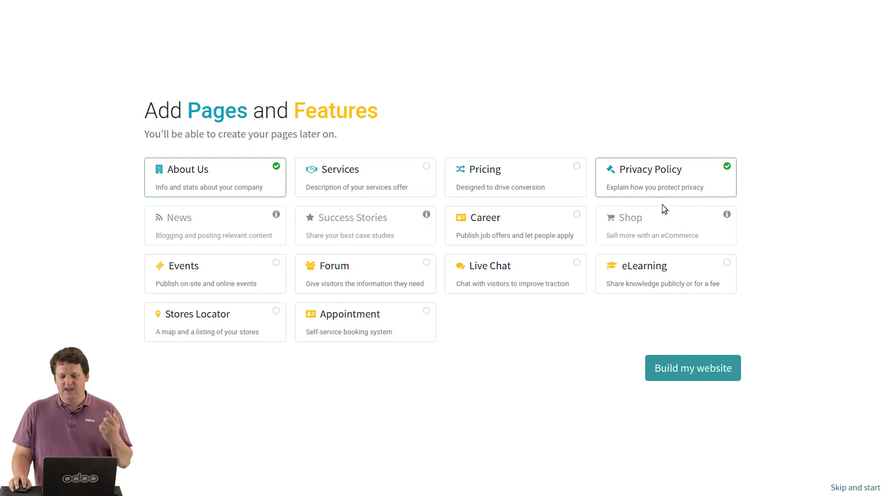
left_click(691, 369)
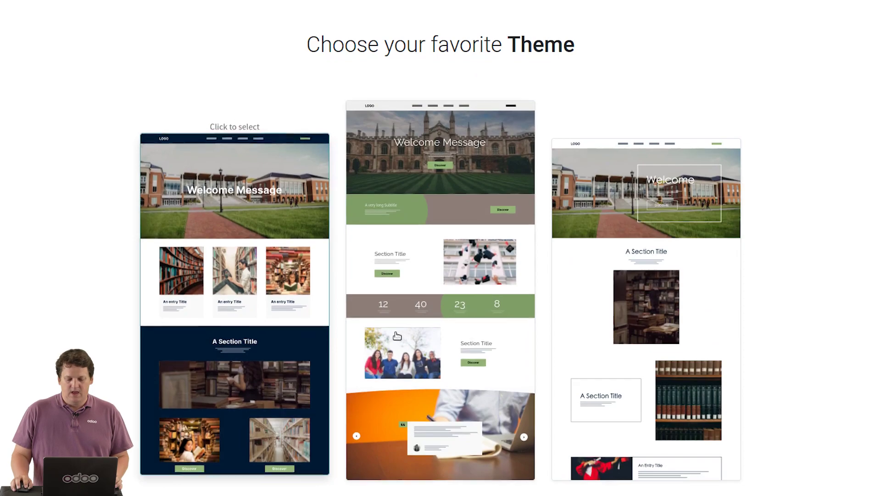
Build the site from the middle university theme and scroll through the new homepage
left_click(415, 323)
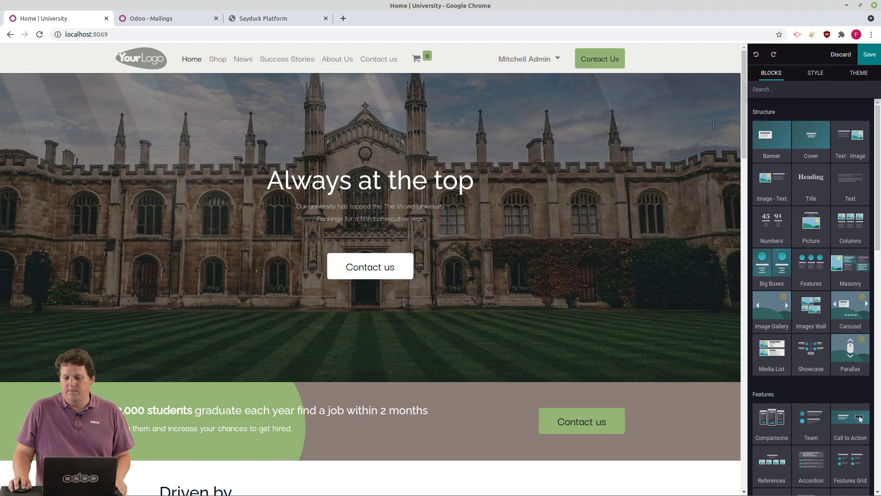
scroll(733, 157, "down", 5)
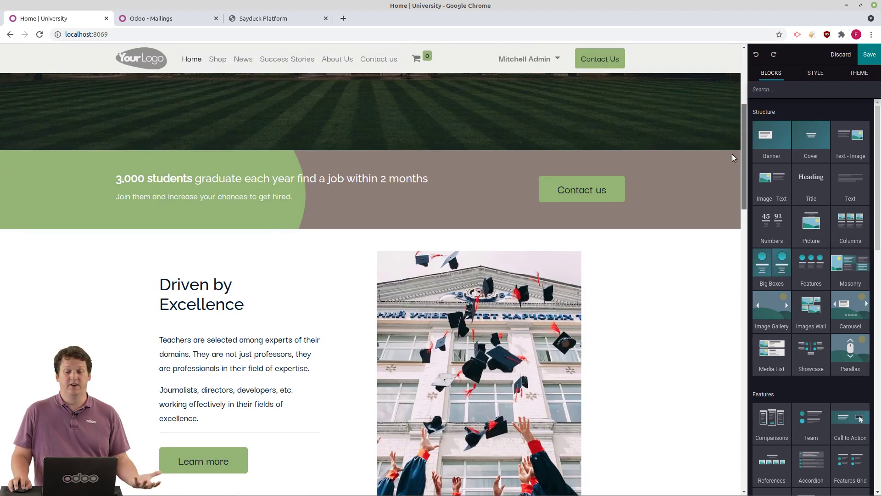
scroll(734, 157, "down", 4)
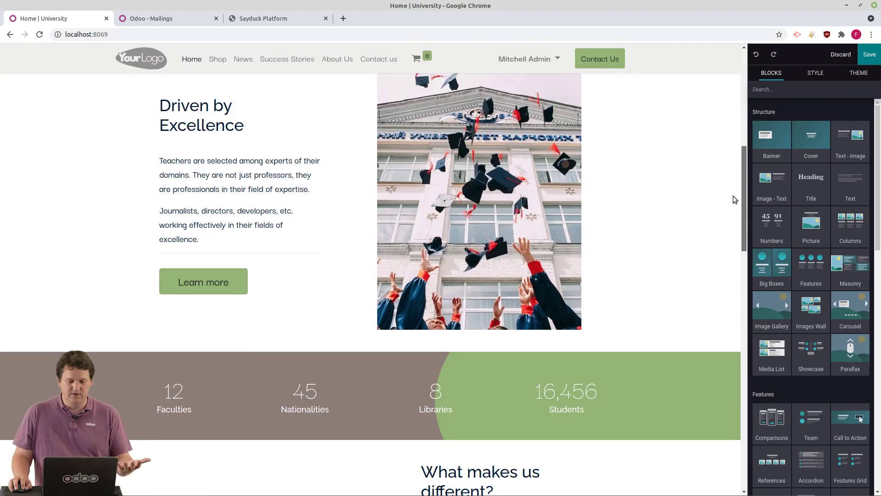
scroll(734, 197, "up", 2)
Apply the animated Little lines 2 shape from the Lines set to the graduation photo
left_click(455, 252)
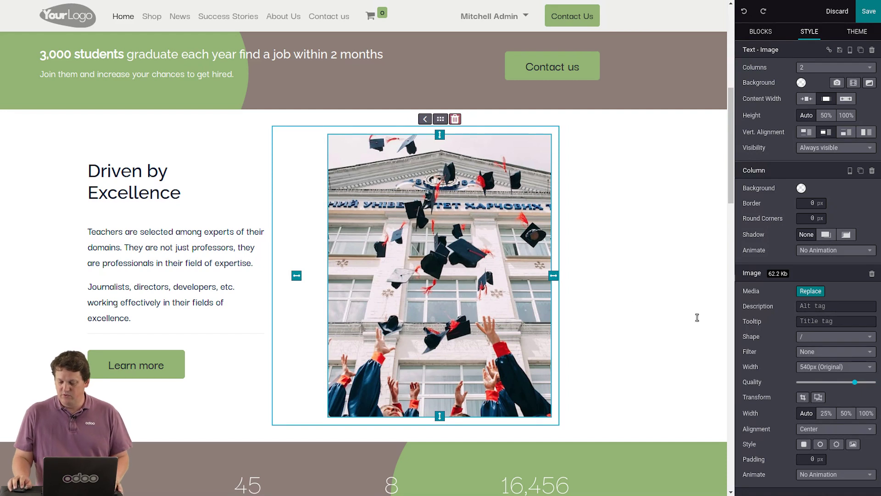
left_click(814, 337)
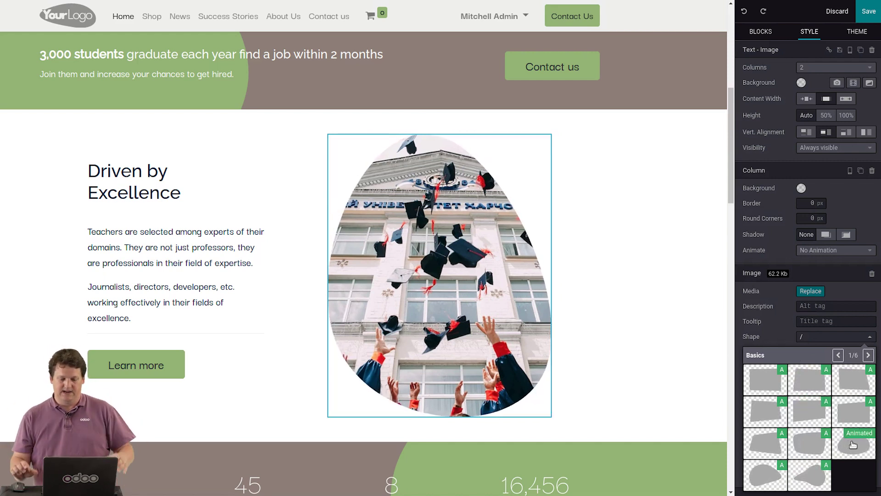
left_click(868, 355)
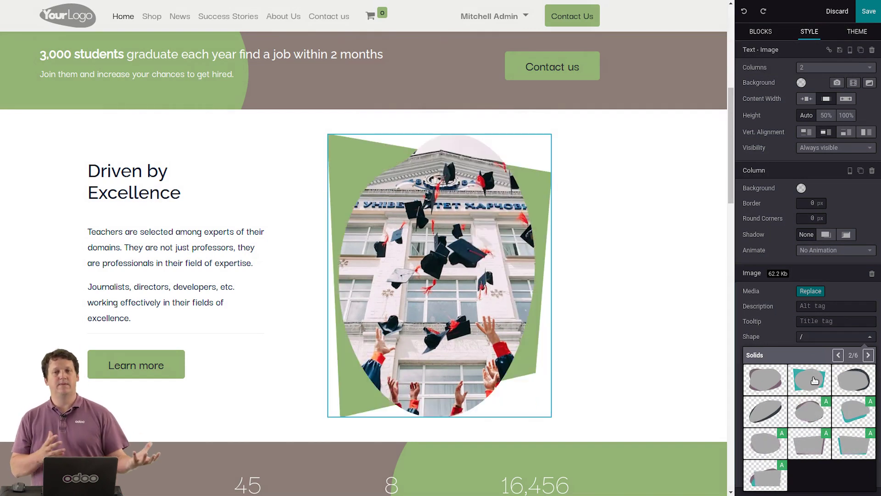
left_click(869, 356)
left_click(869, 356)
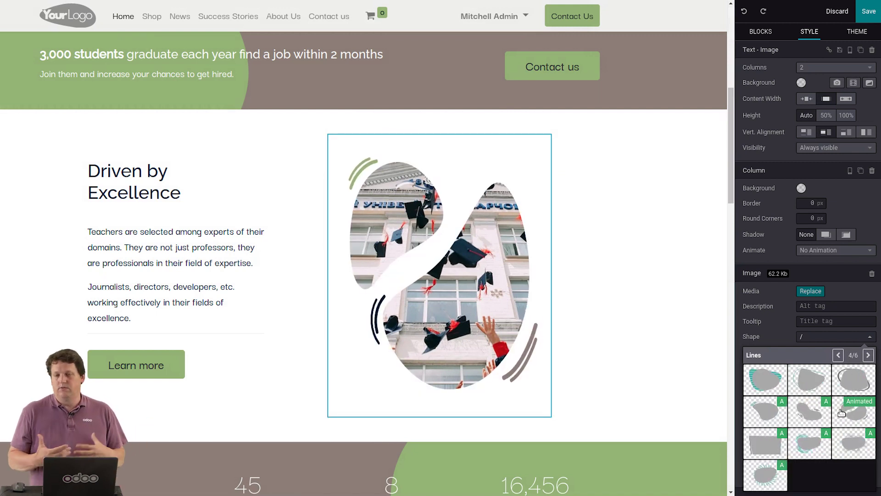
left_click(842, 412)
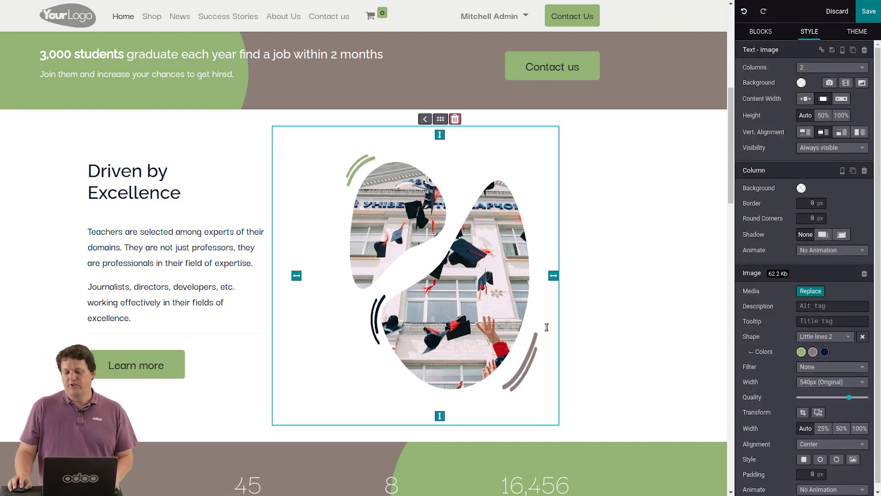
Search blocks for 'dona' and place the Donation block above Driven by Excellence
left_click(760, 31)
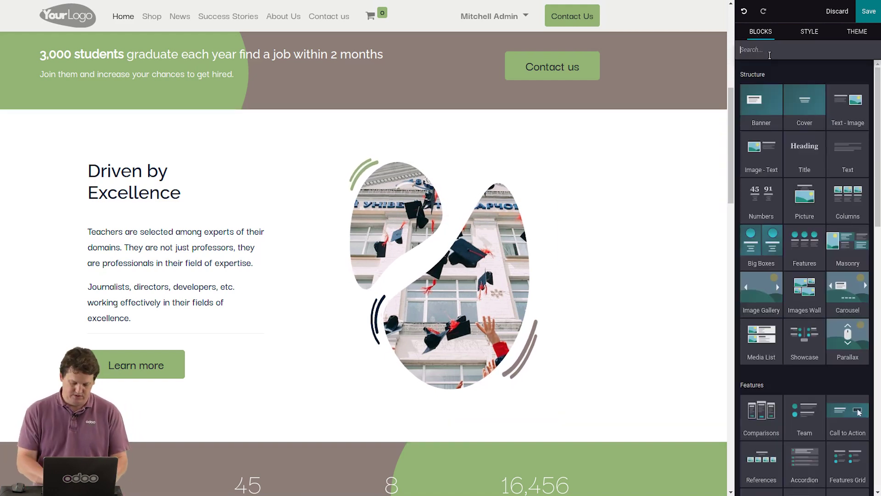
type("dona")
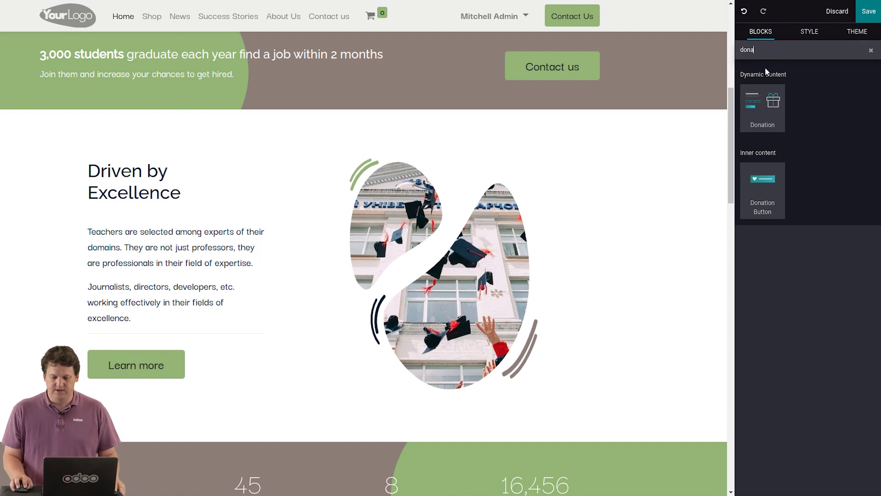
left_click_drag(762, 103, 325, 124)
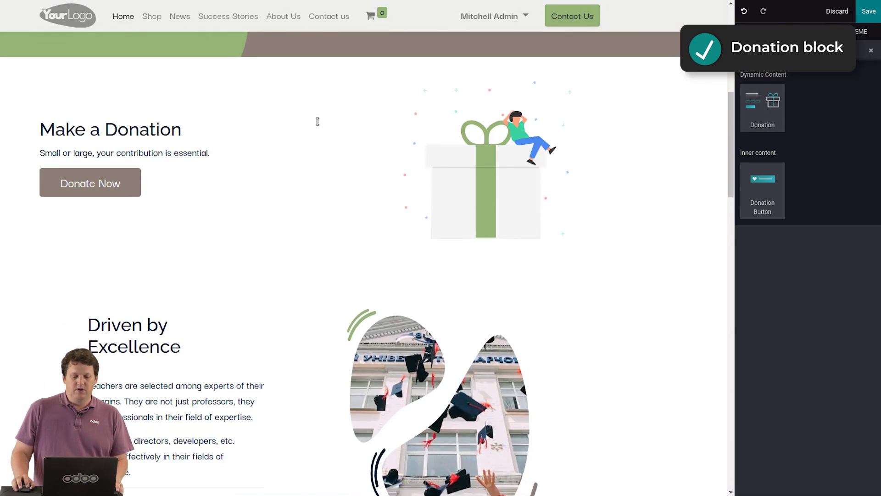
left_click(481, 235)
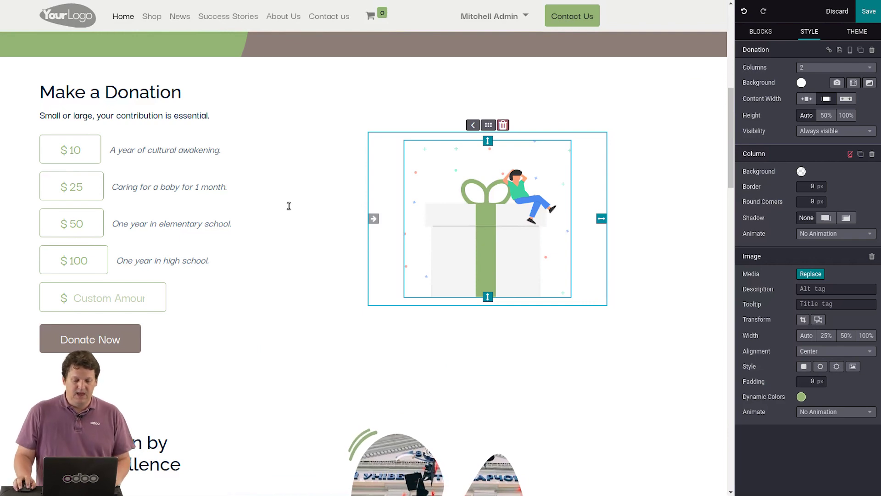
Set the donation amounts to $10, $25, $100 presets plus a slider, removing the $50 option
left_click(153, 218)
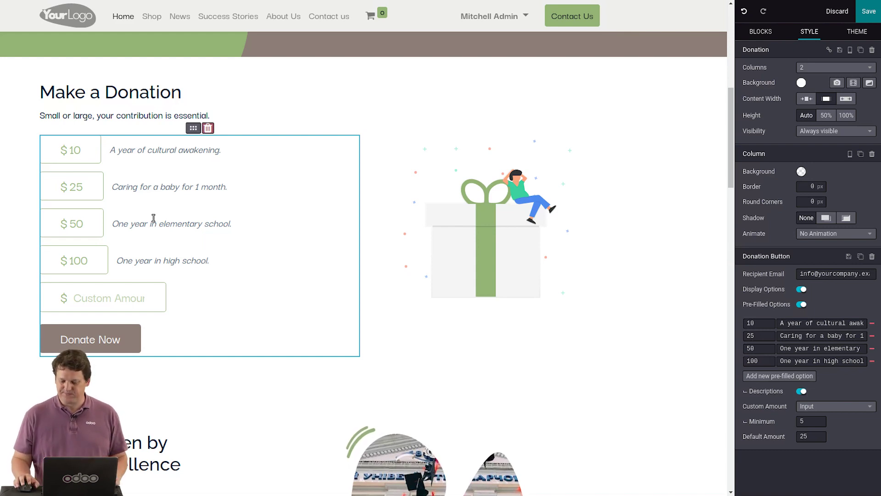
left_click(802, 290)
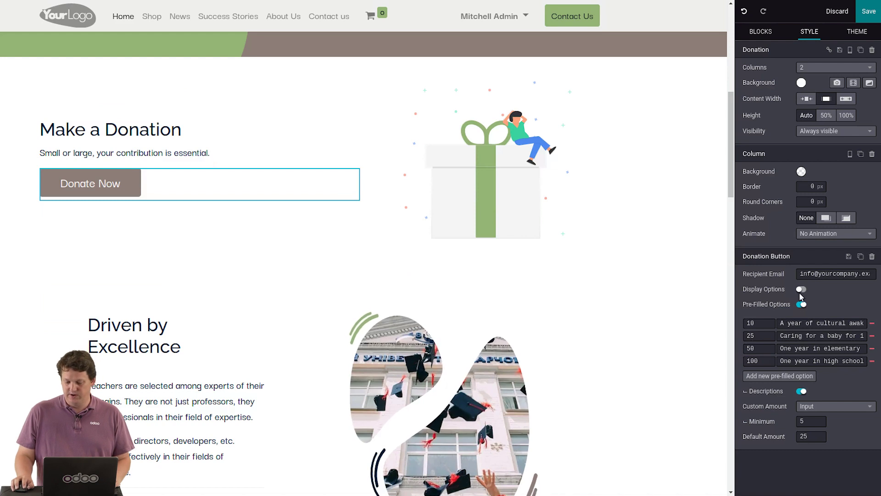
left_click(801, 291)
left_click(802, 305)
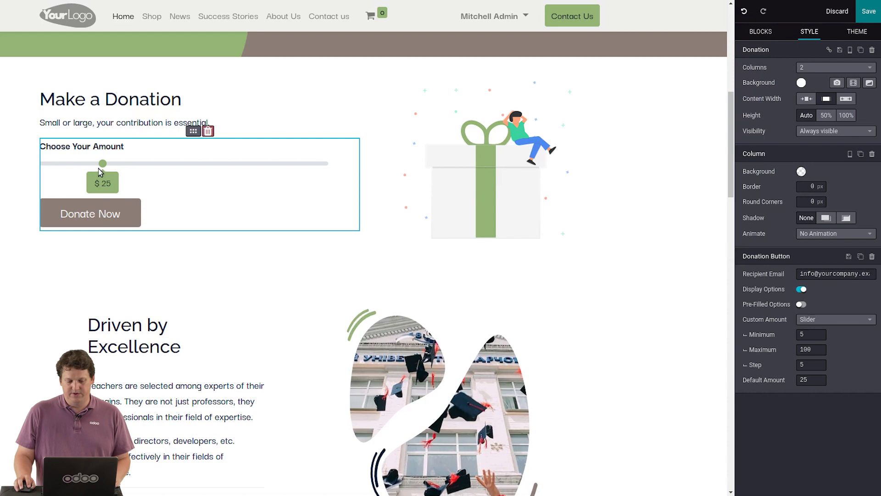
left_click_drag(102, 163, 146, 164)
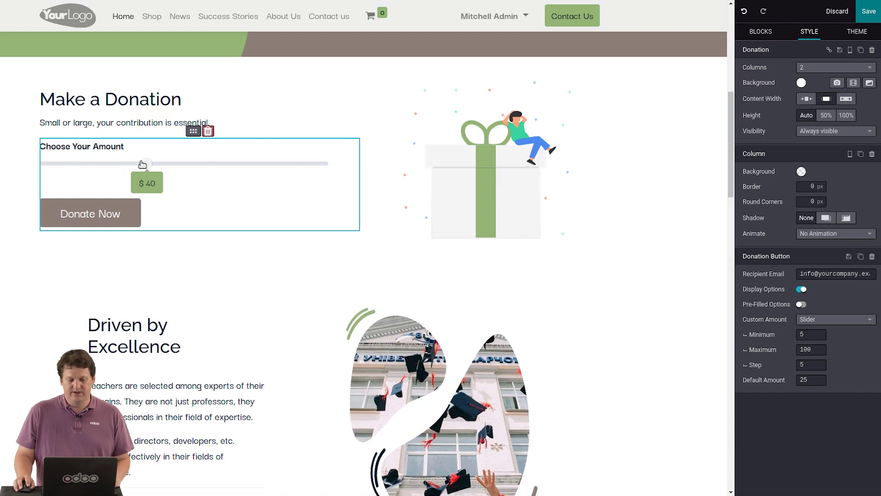
left_click(801, 304)
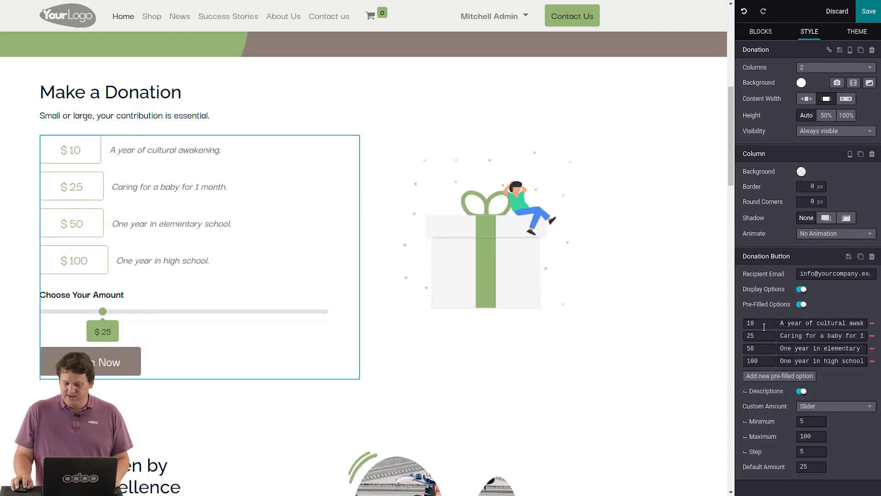
left_click(871, 349)
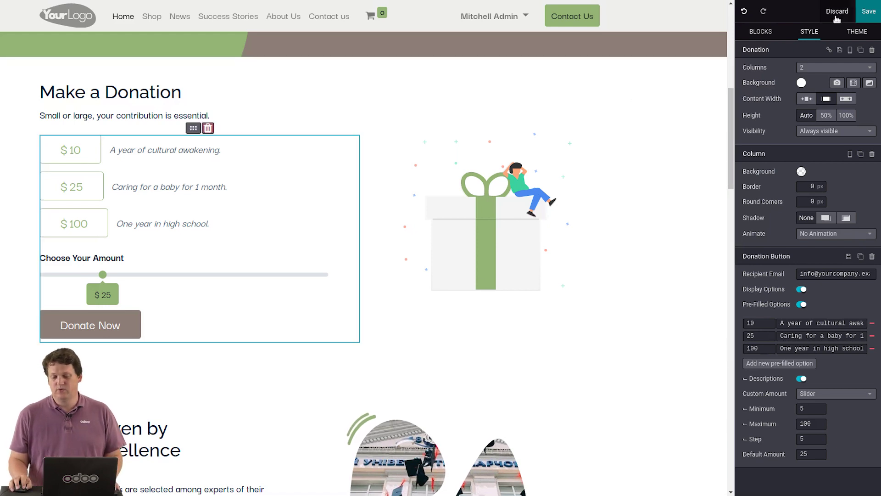
Save the homepage edits and switch to My Website 2
left_click(863, 17)
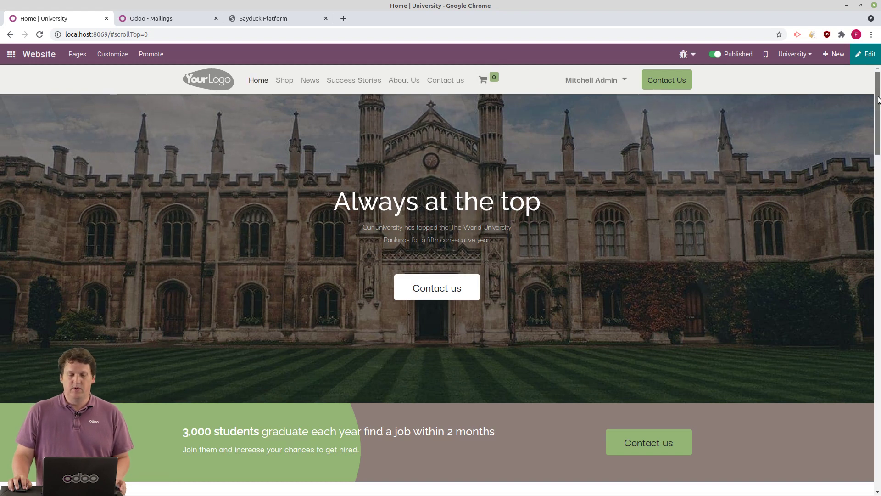
left_click_drag(878, 100, 752, 73)
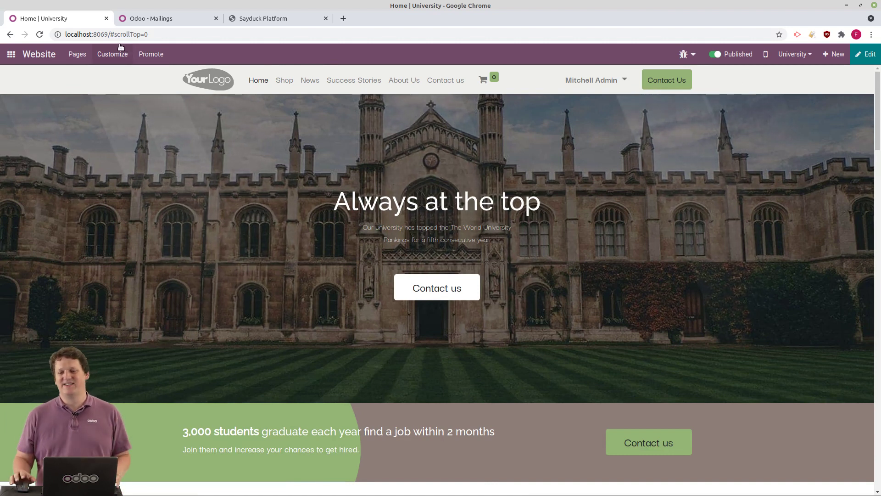
left_click(786, 62)
left_click(782, 89)
Load localhost:8069/website/configurator from the address bar
left_click_drag(114, 38, 148, 36)
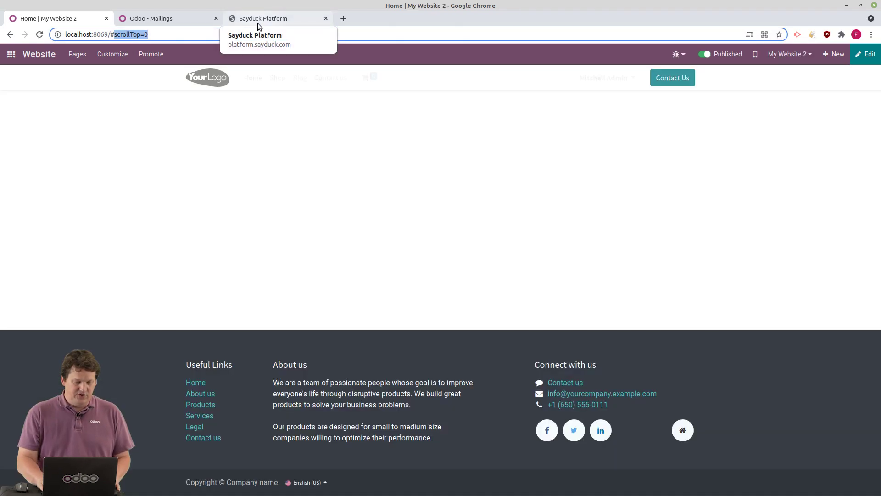
key("BackSpace")
key("BackSpace")
type("webs")
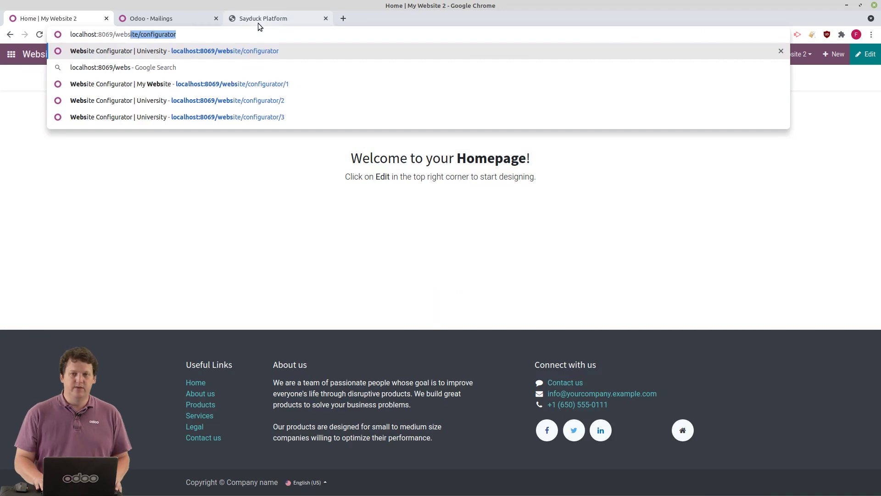
key("Return")
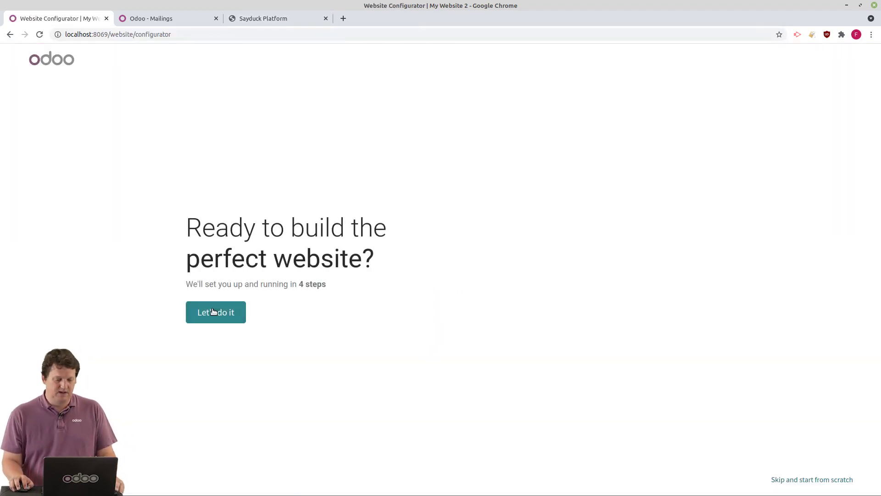
Configure My Website 2 as an online store with a Privacy Policy page and build it
left_click(213, 312)
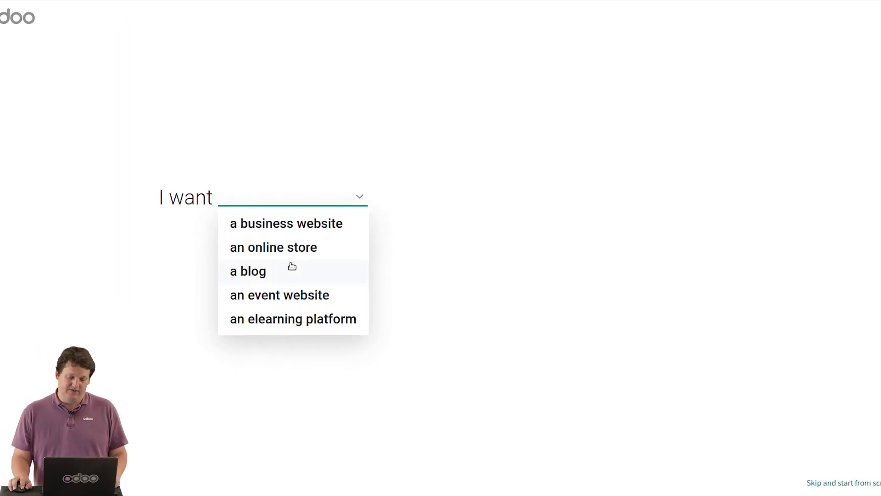
left_click(289, 247)
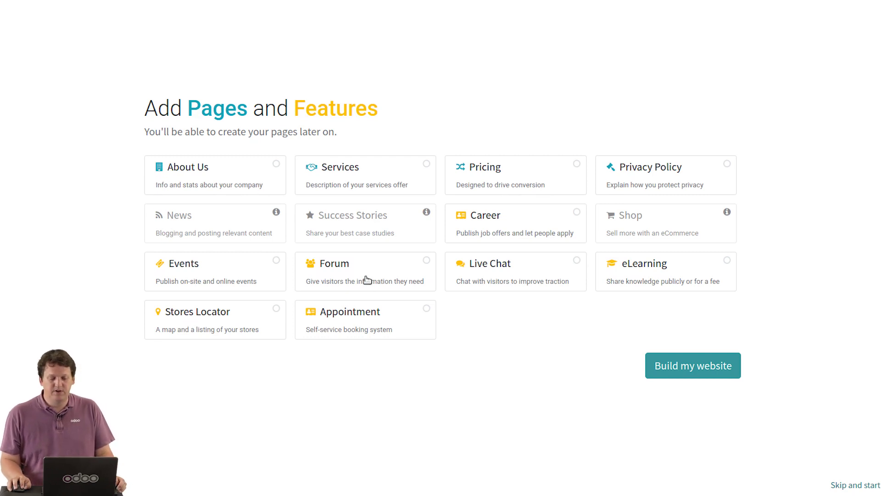
left_click(645, 176)
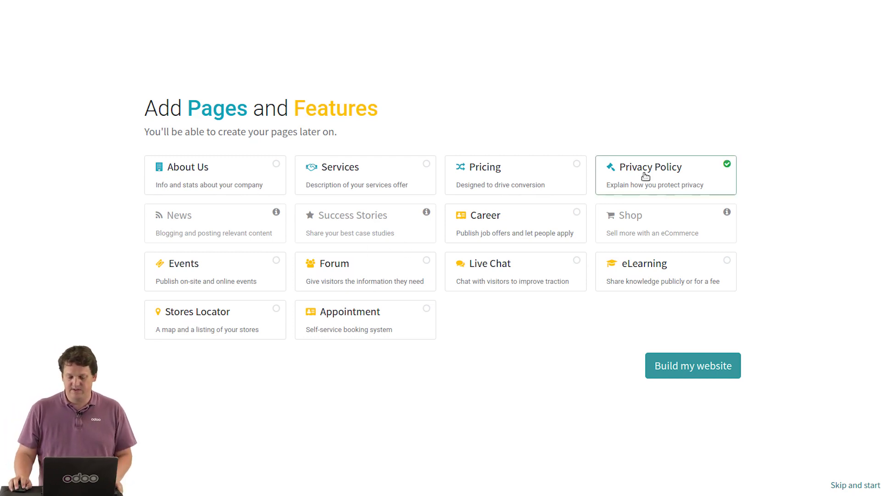
left_click(694, 366)
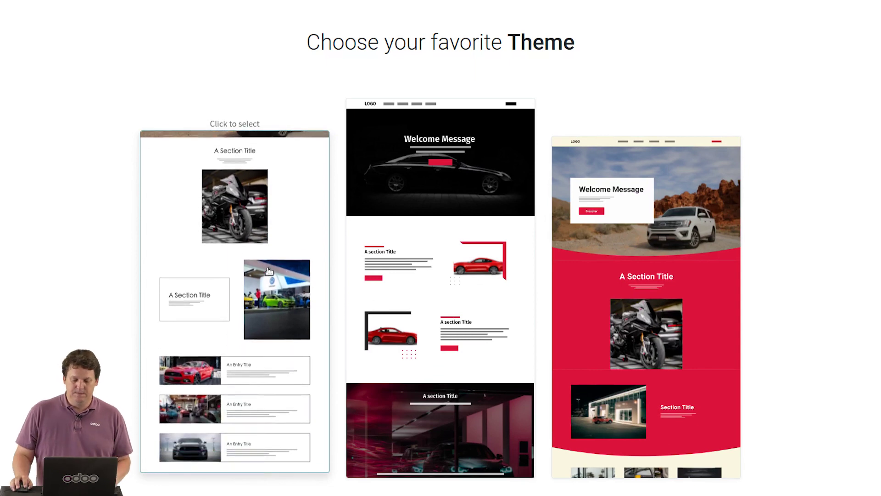
Choose the middle dark car theme to generate the KORAN X homepage
left_click(421, 264)
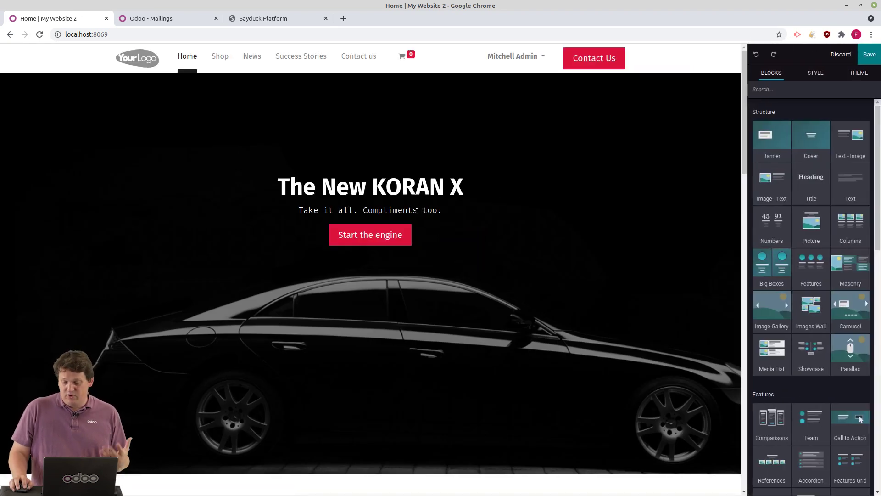
Colour the word KORAN in the hero heading with the first orange-to-pink gradient
left_click(383, 185)
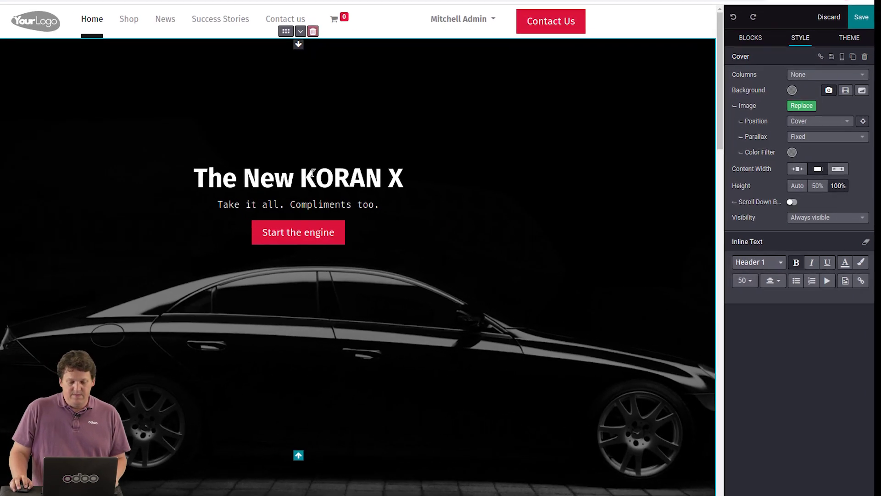
left_click_drag(301, 173, 378, 173)
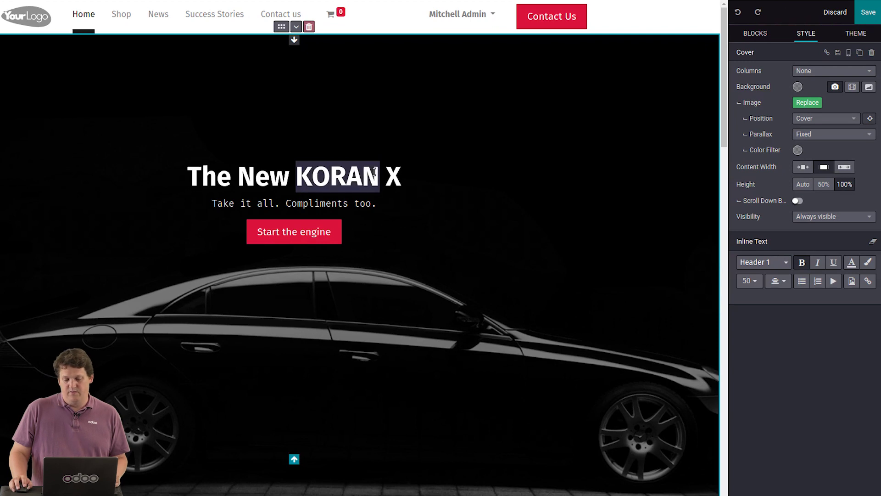
left_click(853, 264)
left_click(822, 88)
left_click(754, 177)
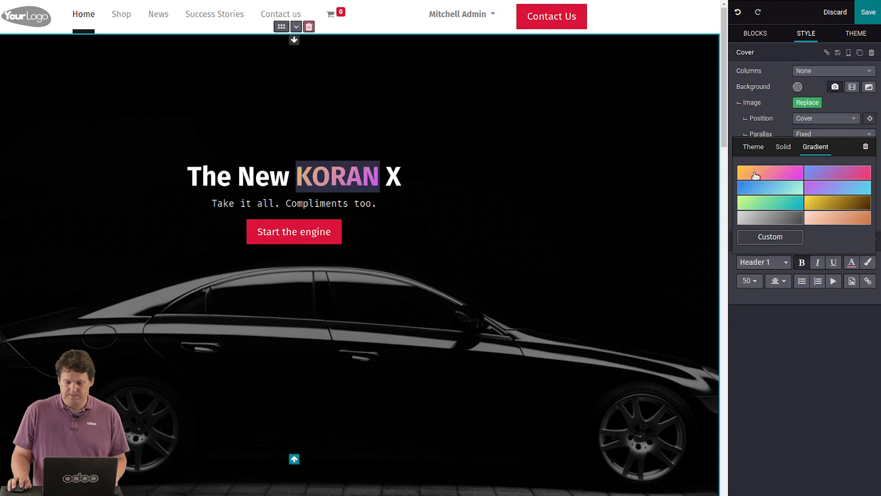
left_click(242, 181)
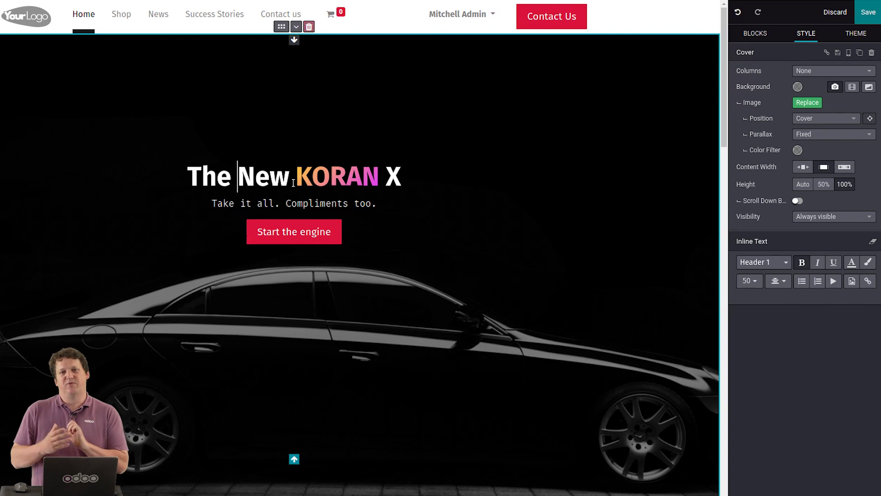
Give the Start the engine button a Custom style with an orange-pink gradient fill
left_click(313, 232)
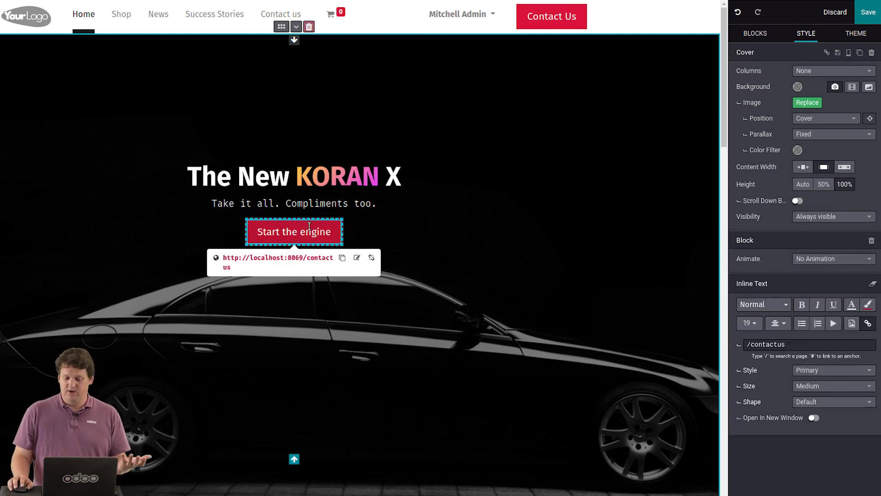
left_click(357, 258)
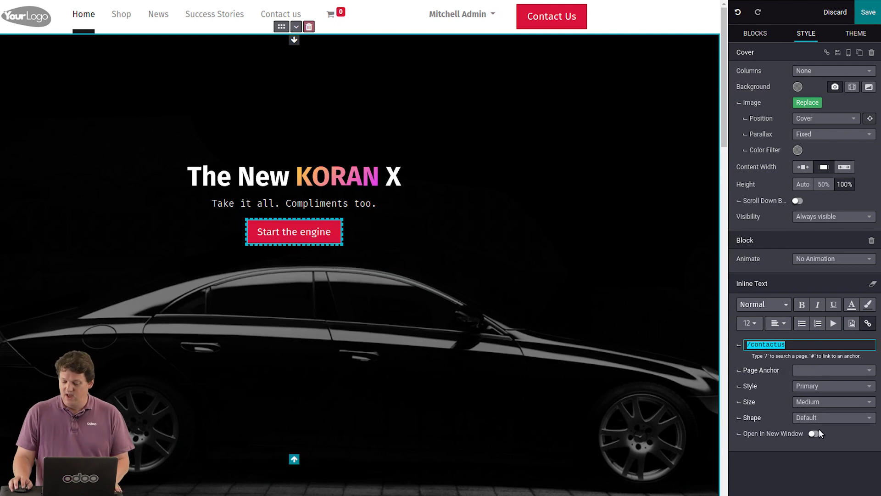
left_click(806, 387)
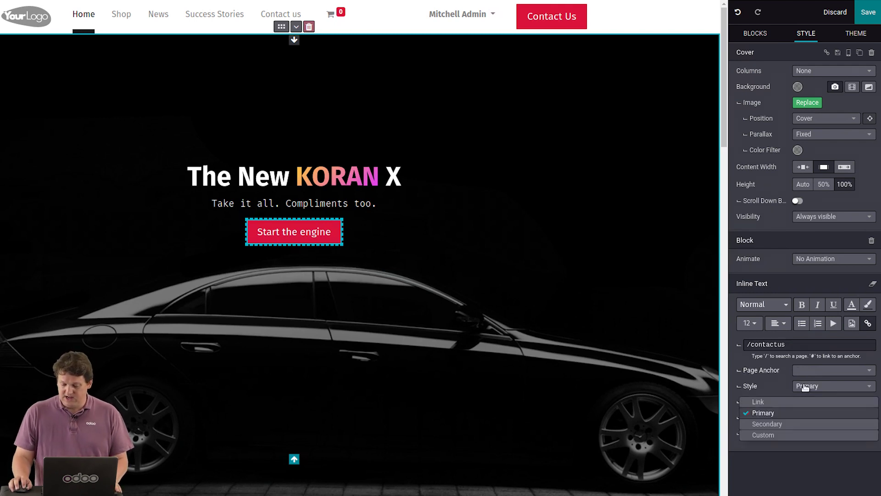
left_click(763, 435)
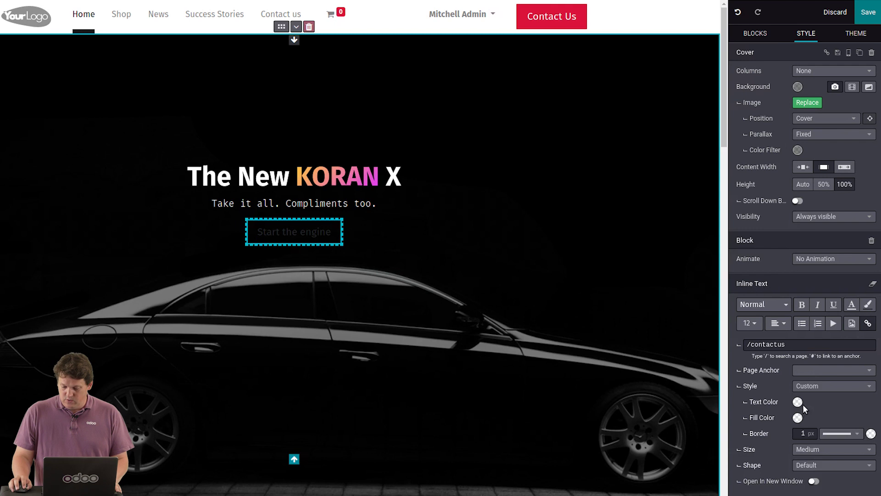
left_click(797, 418)
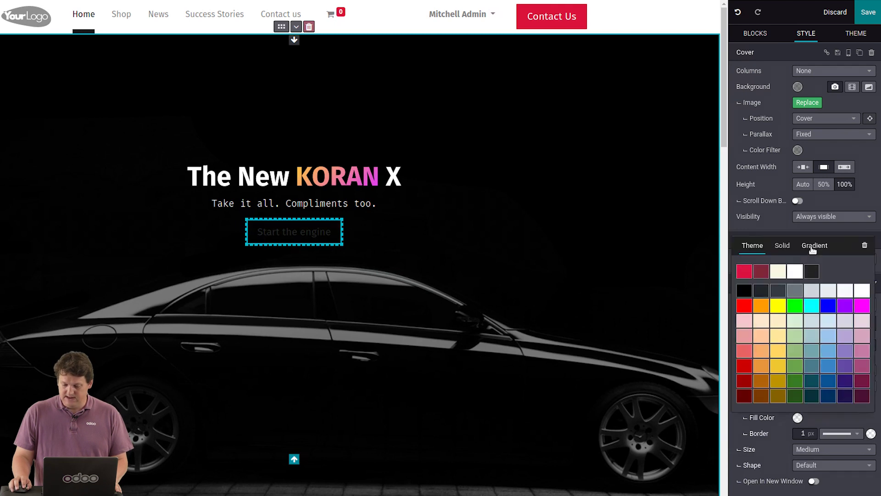
left_click(814, 245)
left_click(777, 276)
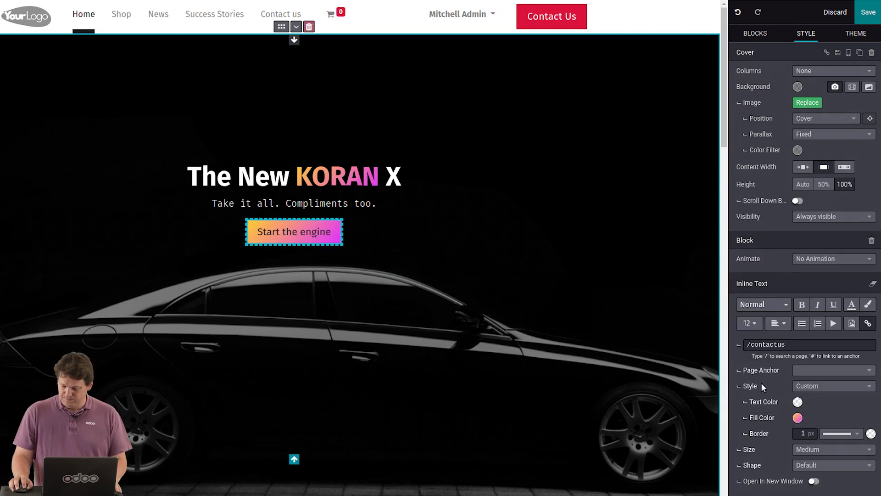
Set the button's border to 0, shape to Default + Rounded and size to Large
left_click(802, 433)
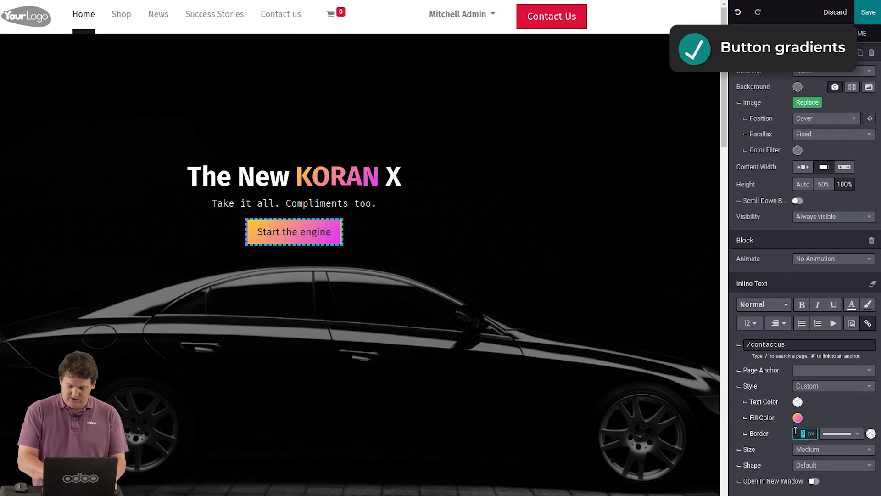
type("0")
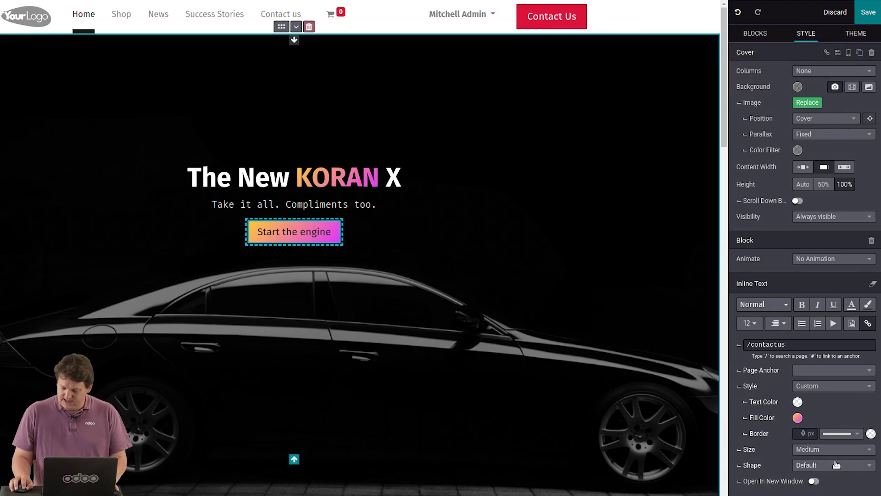
left_click(835, 466)
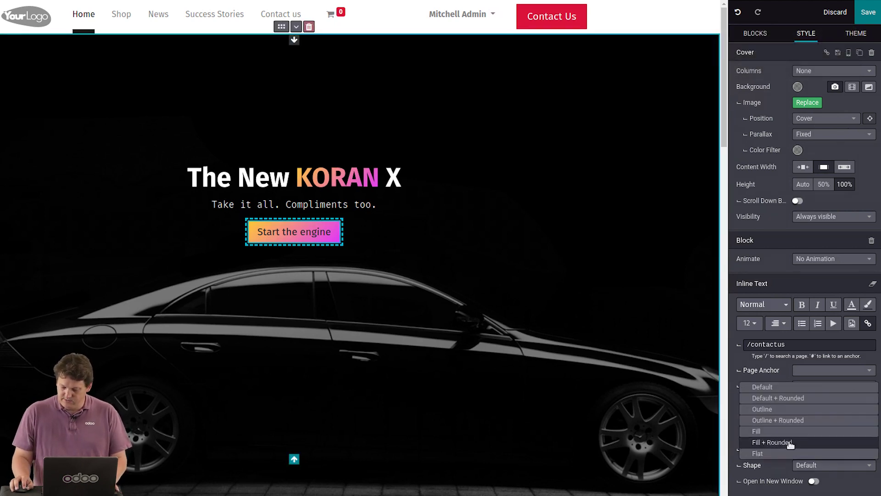
left_click(795, 398)
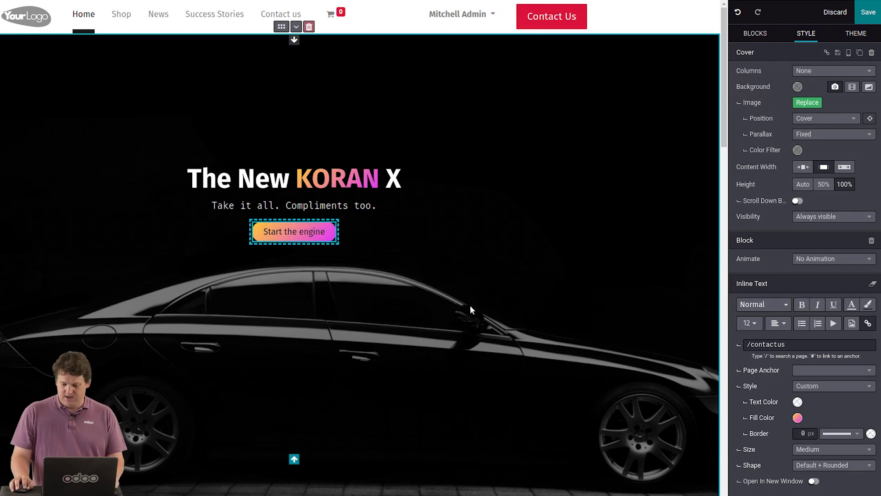
left_click(825, 451)
left_click(788, 488)
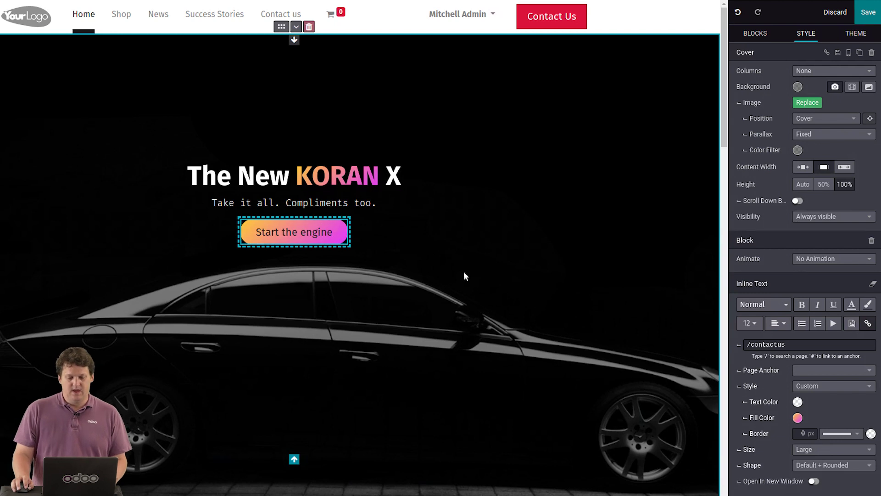
left_click(459, 246)
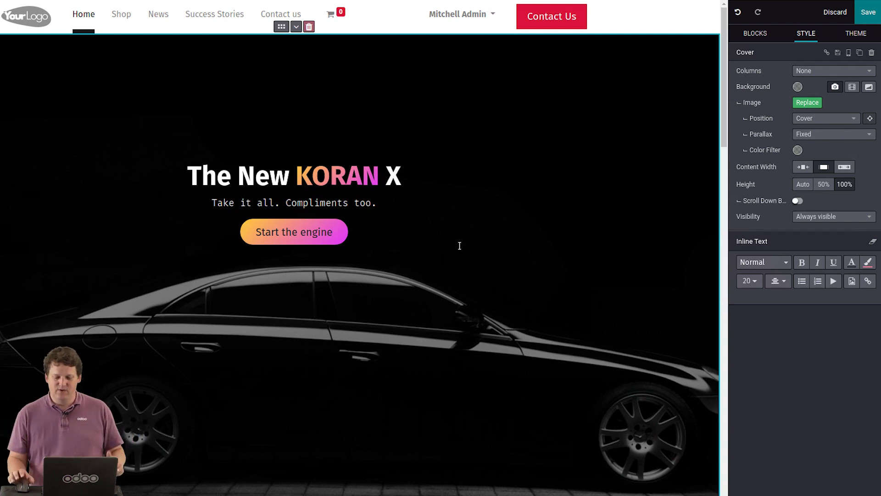
left_click(305, 233)
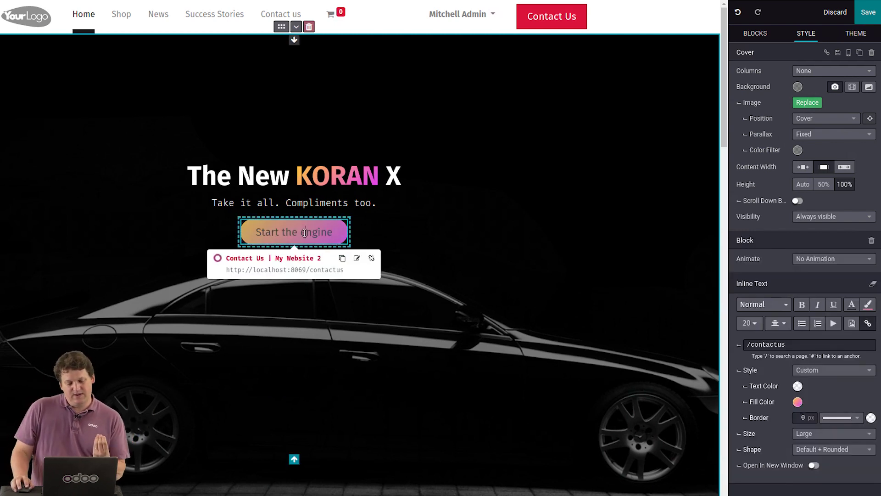
Add a near-white middle stop to the button's yellow-to-magenta custom gradient fill
left_click(357, 258)
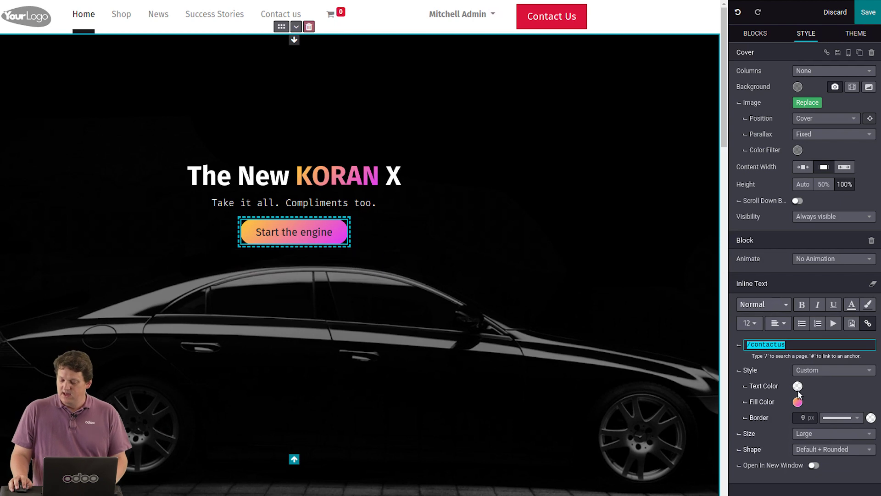
left_click(799, 418)
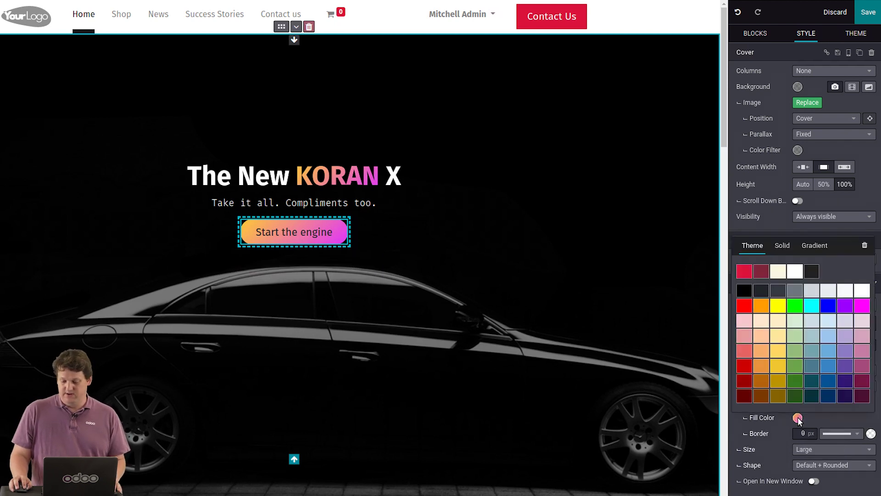
left_click(820, 249)
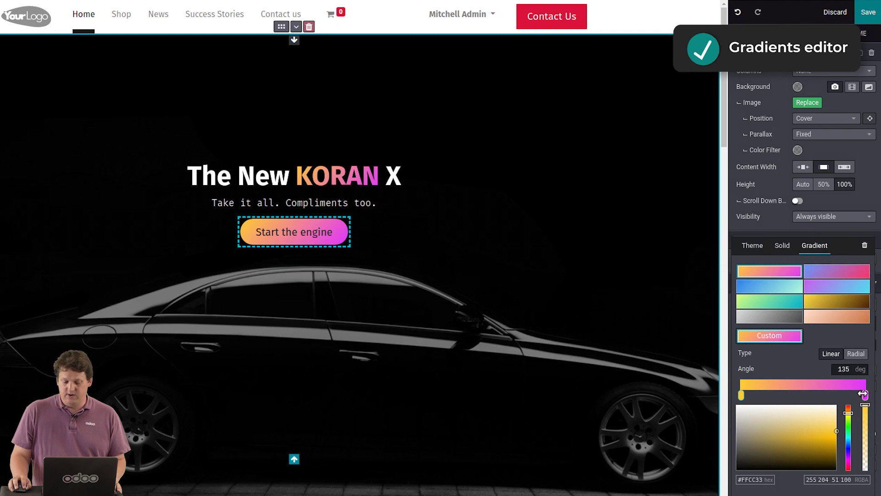
left_click_drag(862, 394, 813, 394)
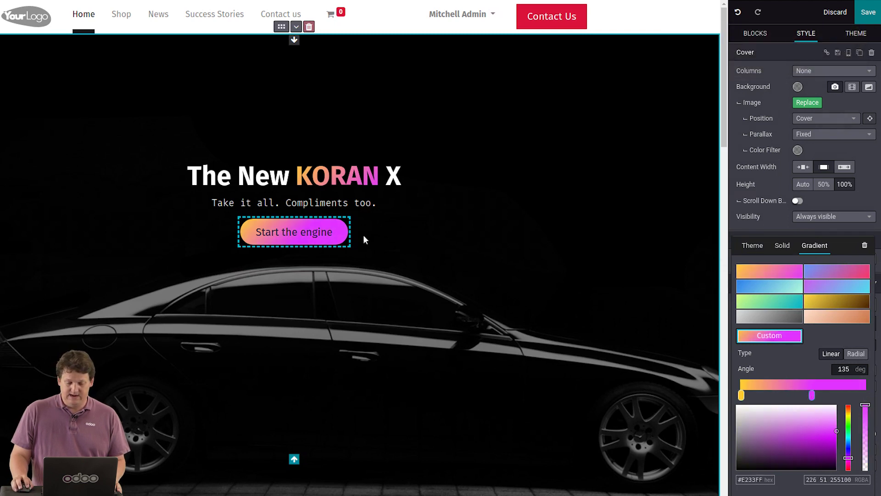
left_click_drag(813, 396, 865, 395)
left_click(805, 385)
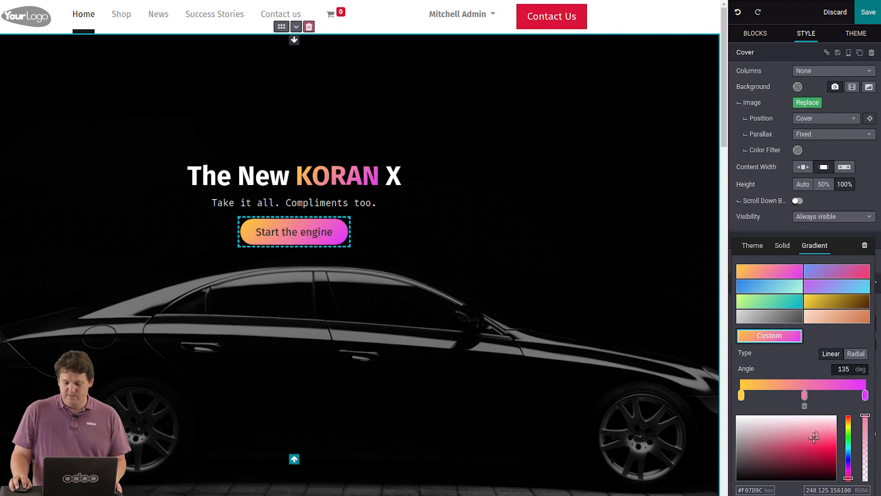
left_click(830, 455)
left_click_drag(829, 455, 770, 419)
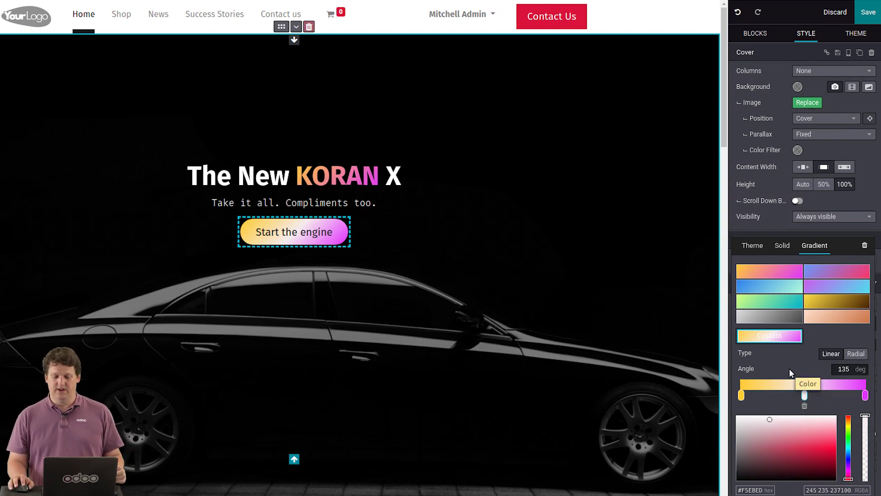
left_click(668, 323)
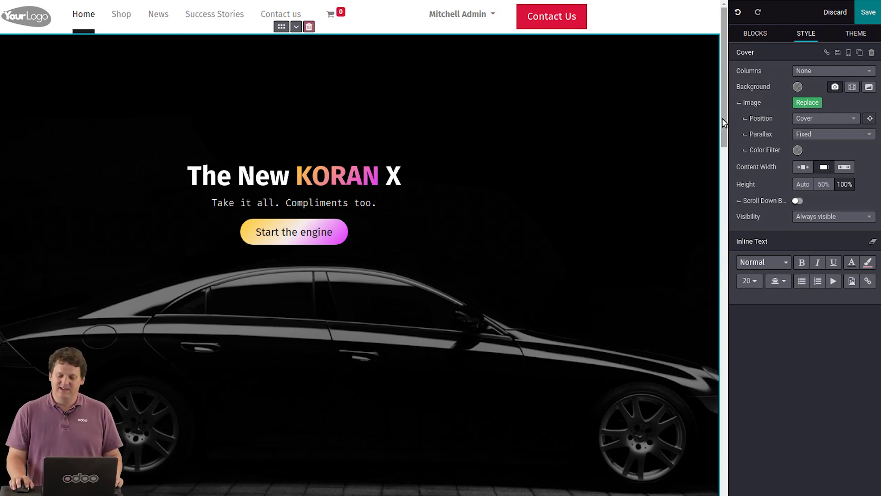
Remove the decorative shape from the red car image beside 'No compromise'
left_click_drag(723, 123, 722, 219)
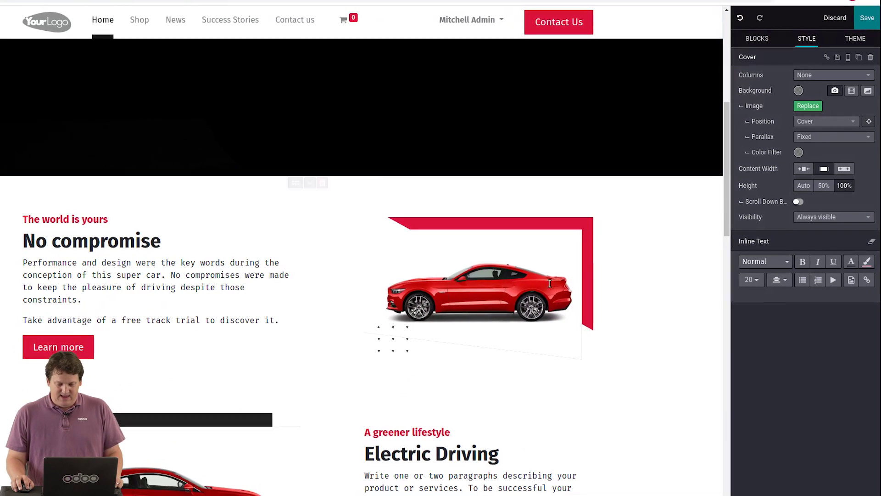
left_click(491, 286)
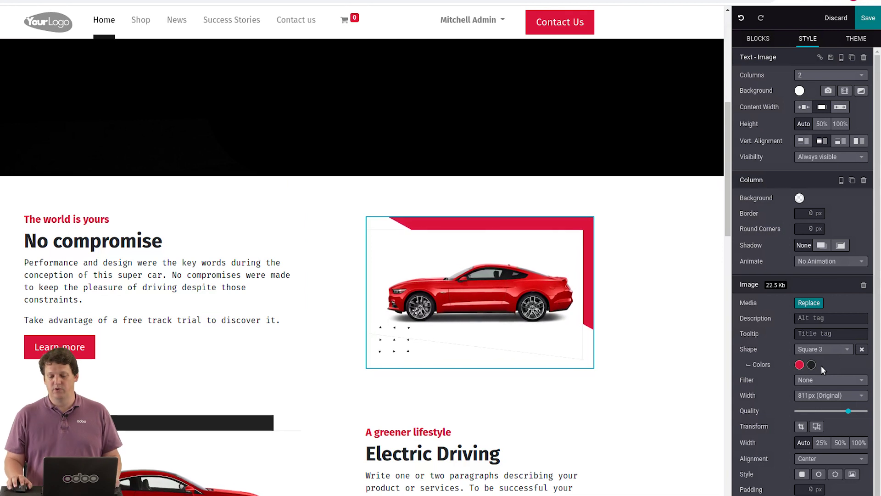
left_click(863, 348)
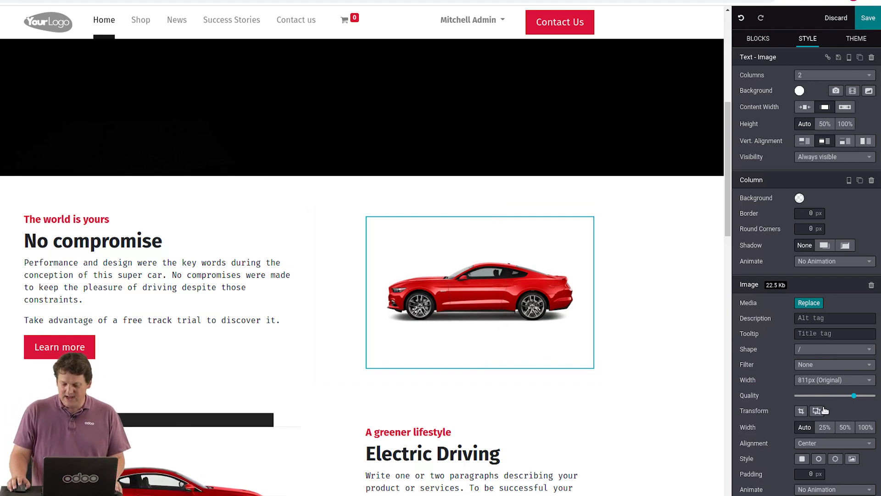
Give the car image a Zoom In-Right entrance animation
left_click(835, 490)
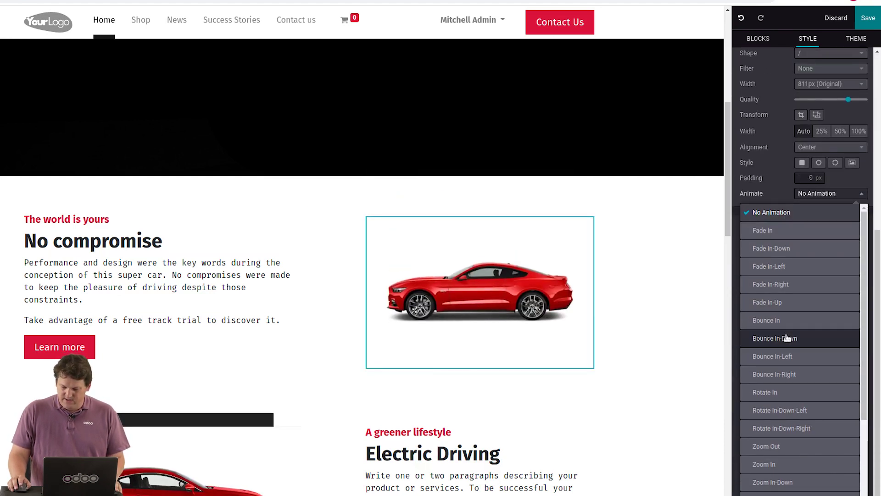
scroll(787, 338, "down", 3)
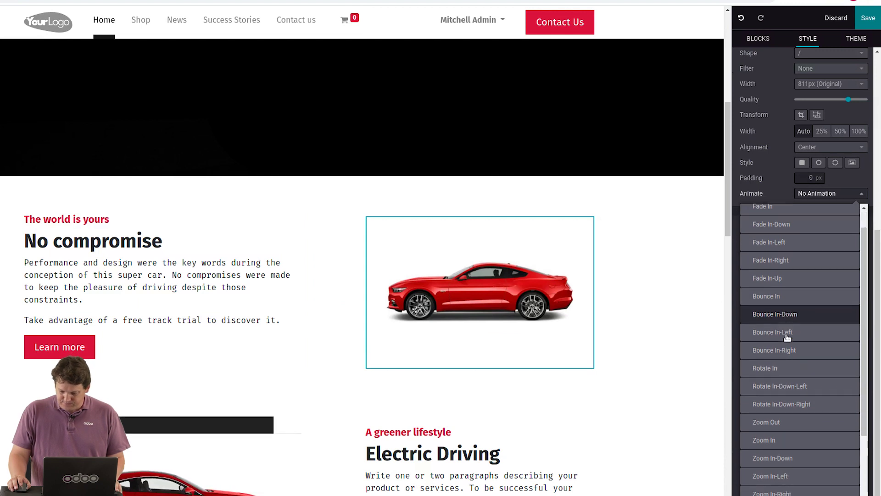
scroll(787, 338, "up", 3)
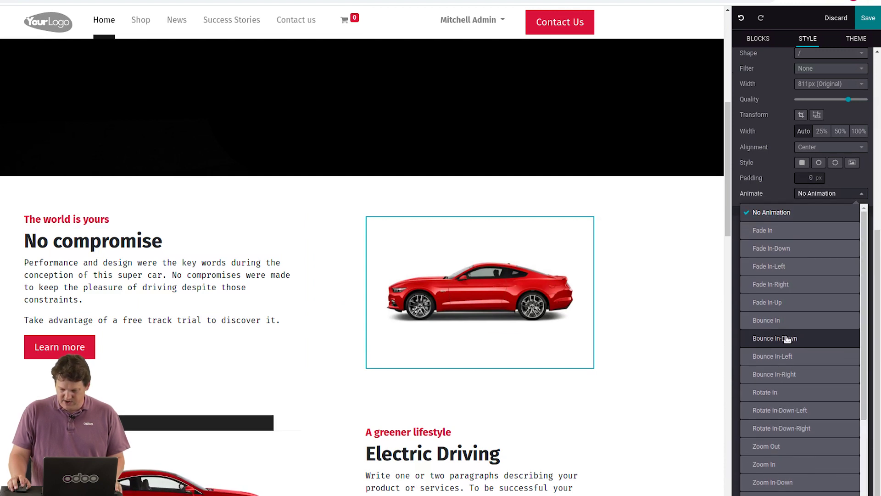
scroll(786, 377, "up", 1)
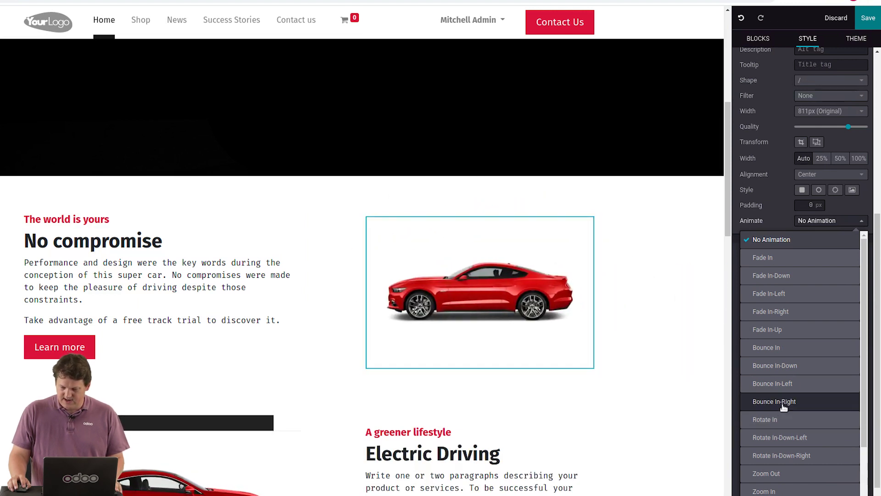
scroll(784, 408, "down", 3)
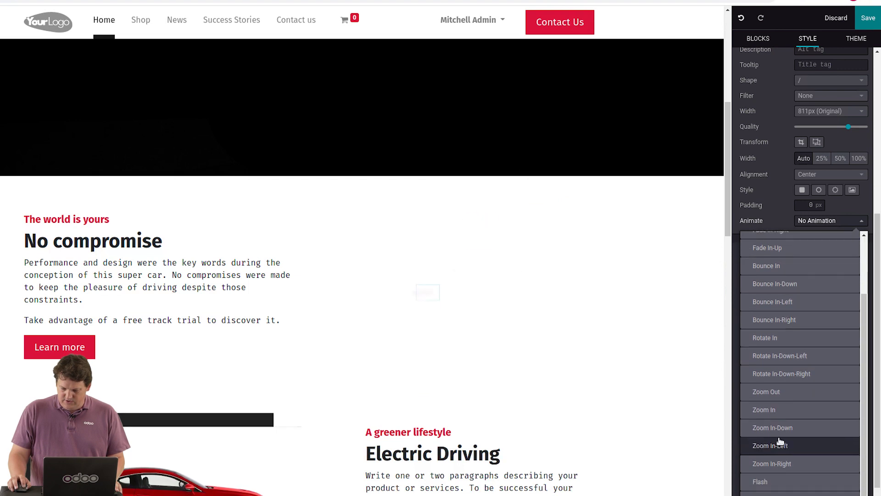
left_click(780, 463)
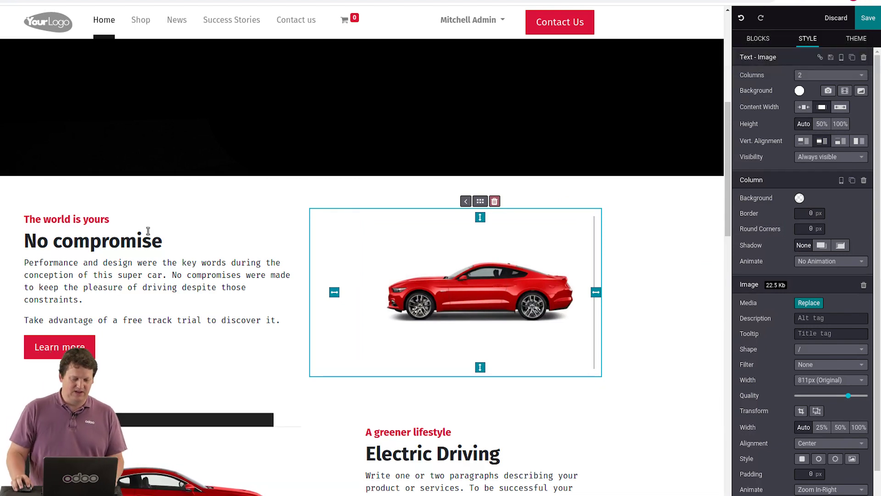
Animate the heading word 'compromise' with Bounce In and clear its animation delay
double_click(97, 241)
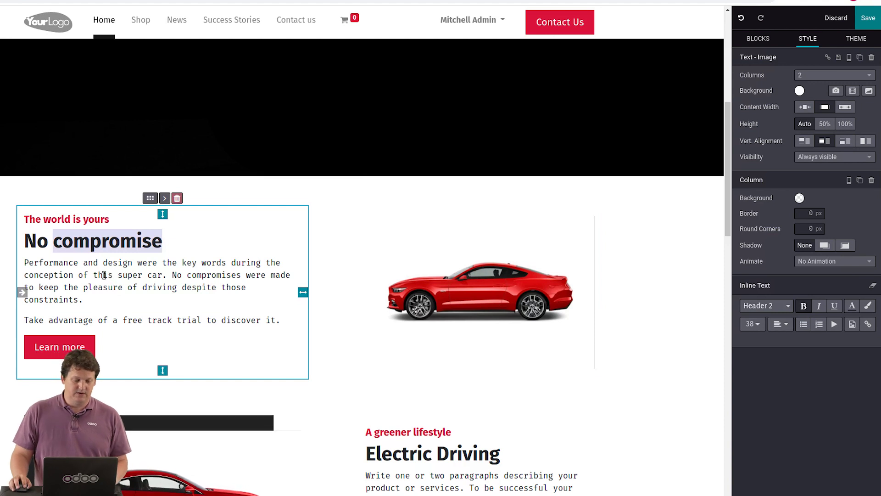
left_click(120, 241)
left_click_drag(49, 242, 161, 236)
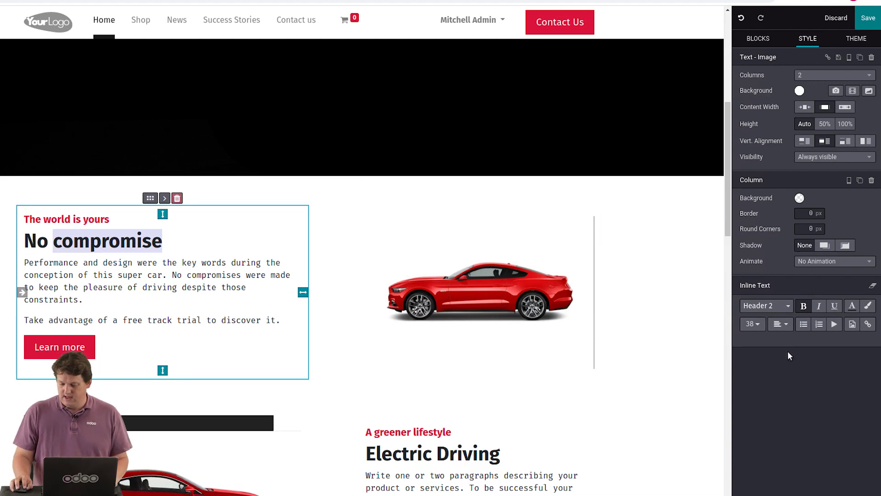
left_click(834, 324)
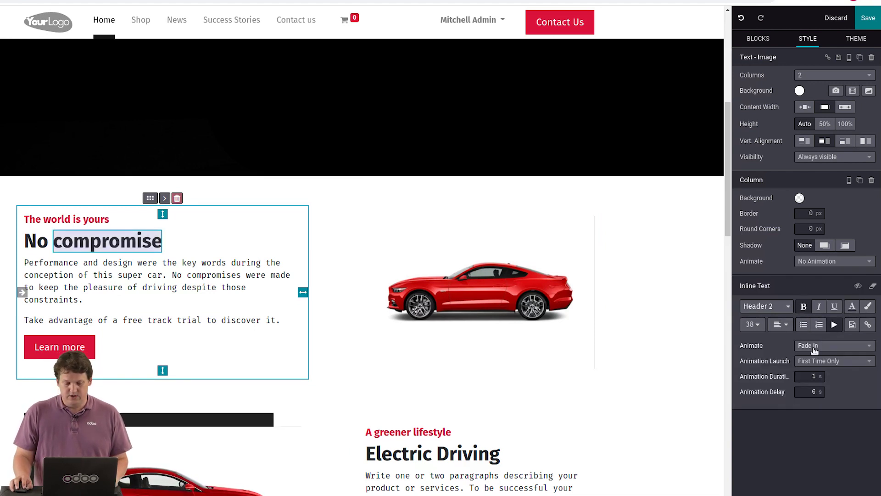
left_click(815, 348)
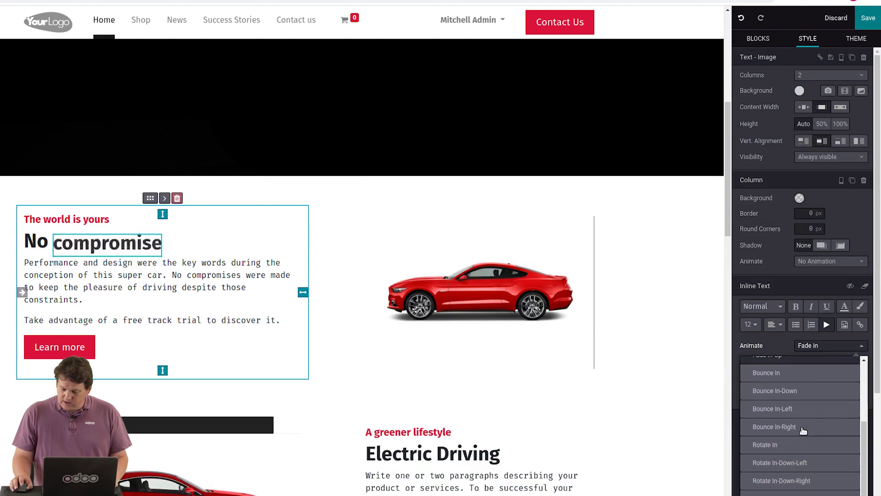
left_click(781, 372)
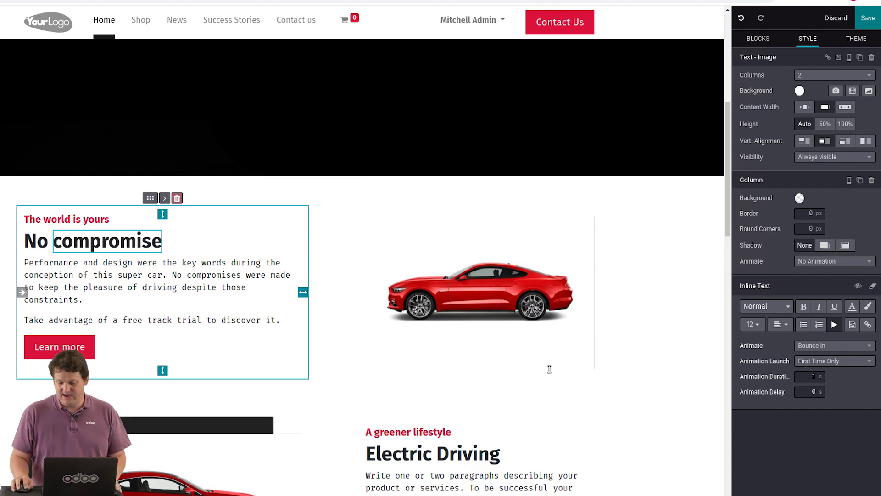
left_click(800, 391)
key("BackSpace")
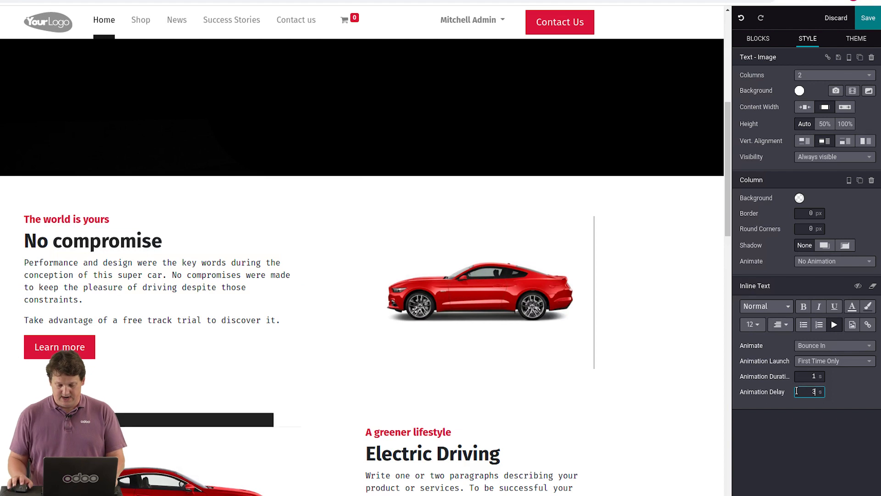
left_click(545, 436)
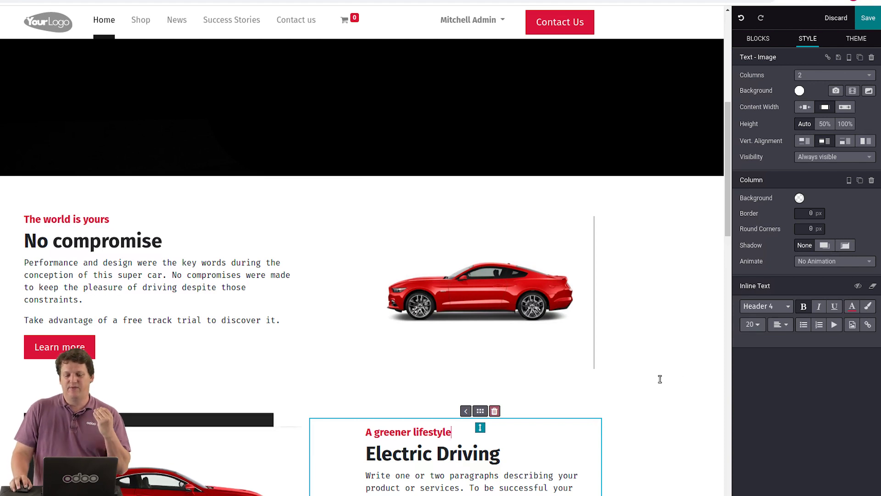
Apply the Float 07 shape to the 50,000 pre-orders call-to-action section, flipped vertically
scroll(714, 276, "down", 5)
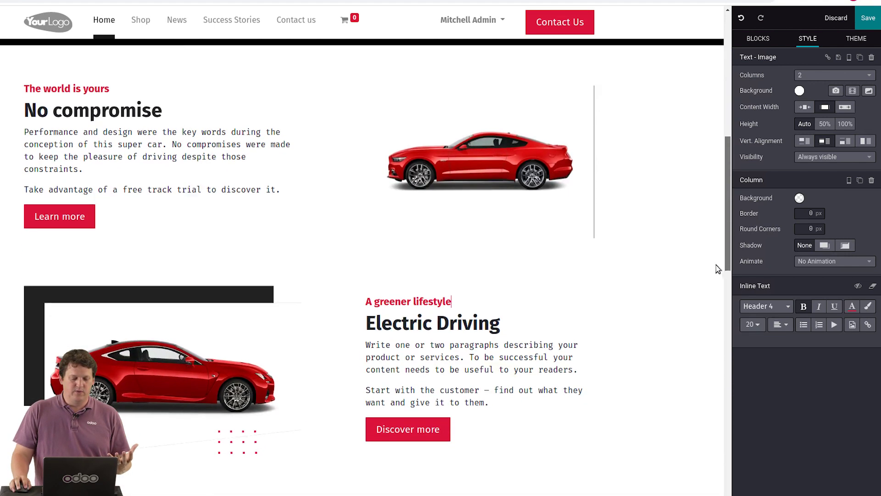
scroll(709, 299, "down", 12)
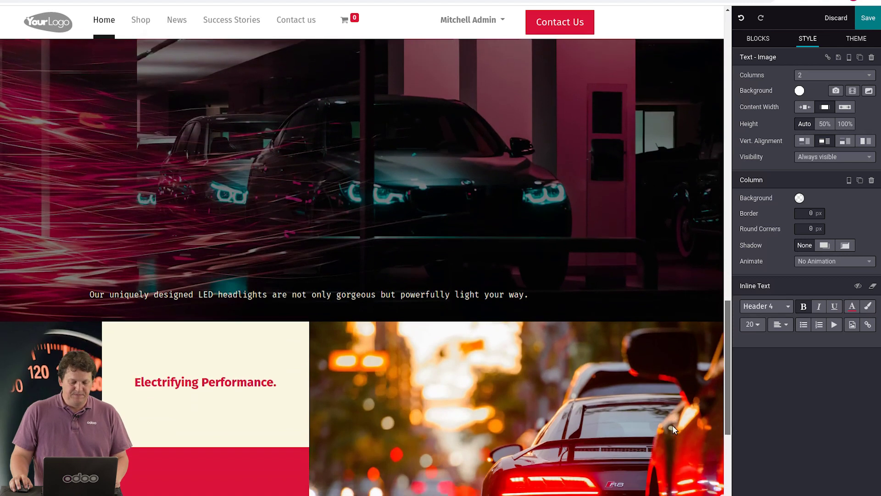
scroll(657, 464, "down", 1)
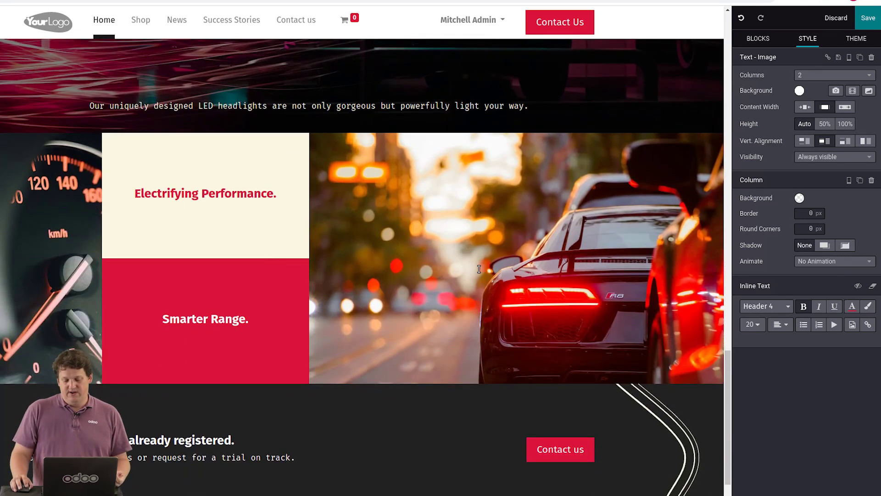
scroll(478, 279, "down", 2)
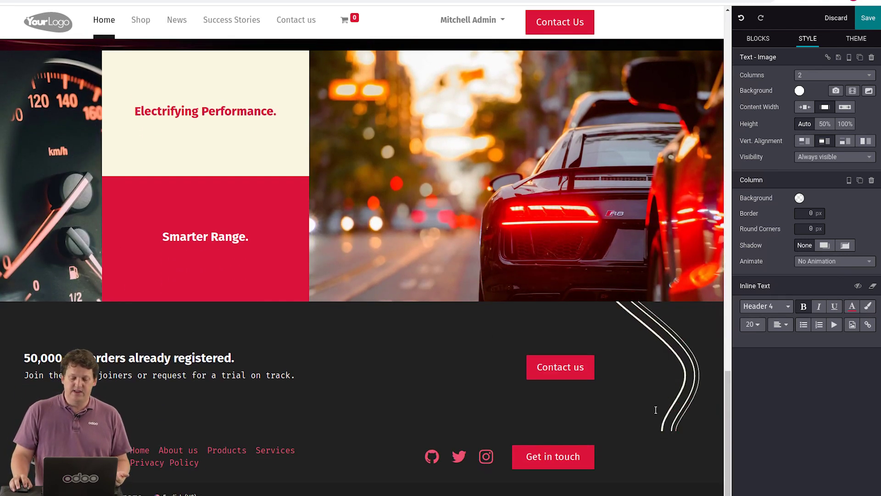
left_click(672, 385)
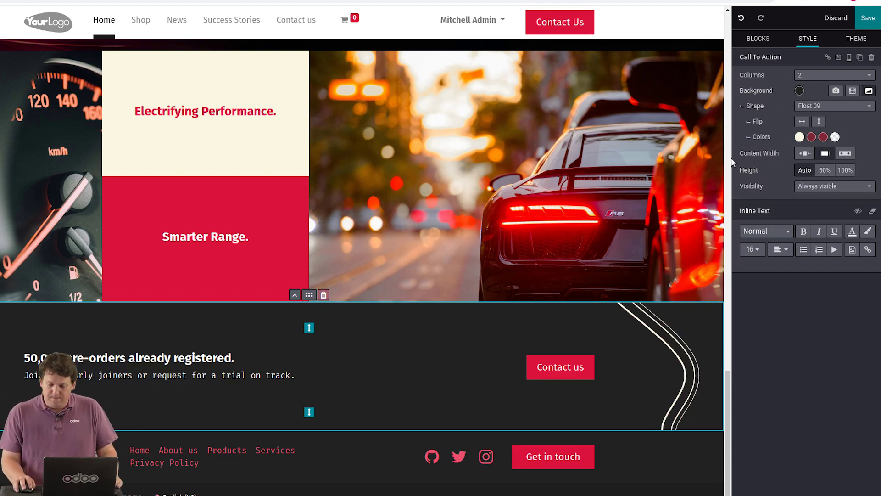
left_click(822, 108)
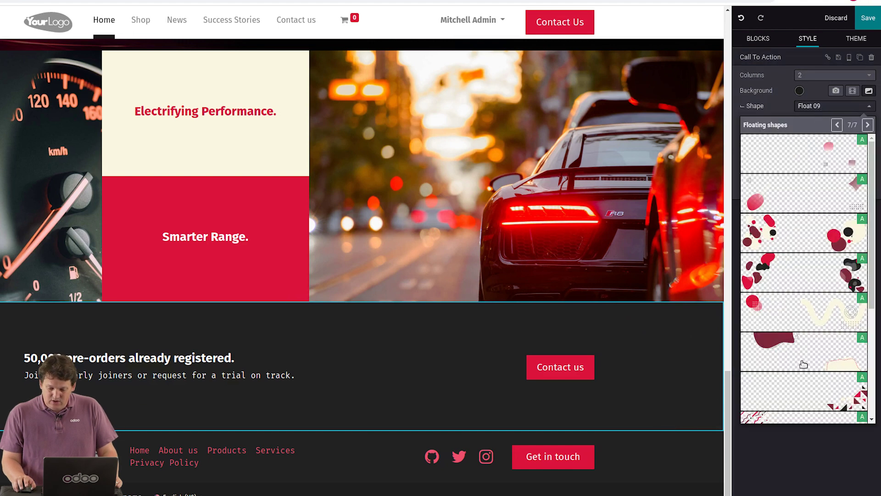
scroll(804, 374, "up", 2)
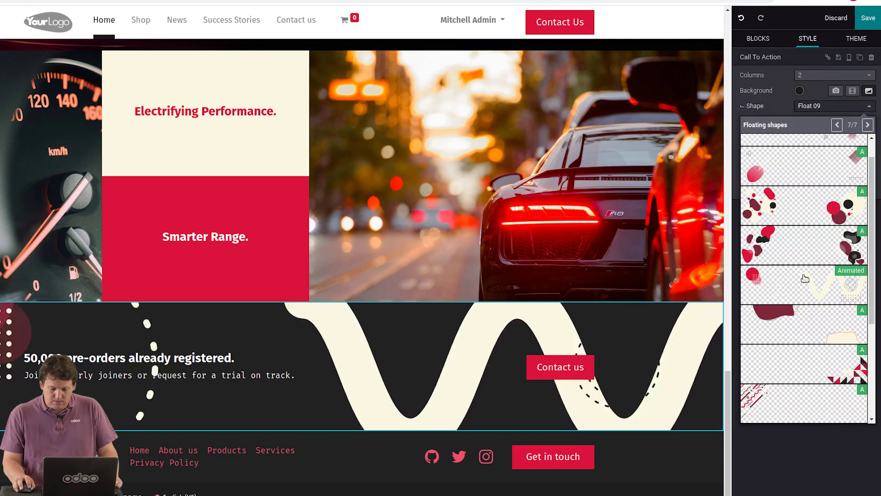
left_click(809, 373)
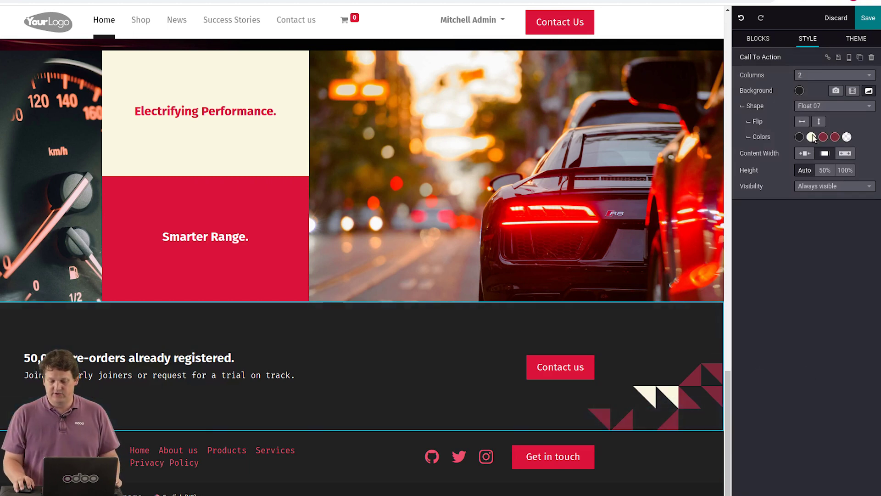
left_click(819, 121)
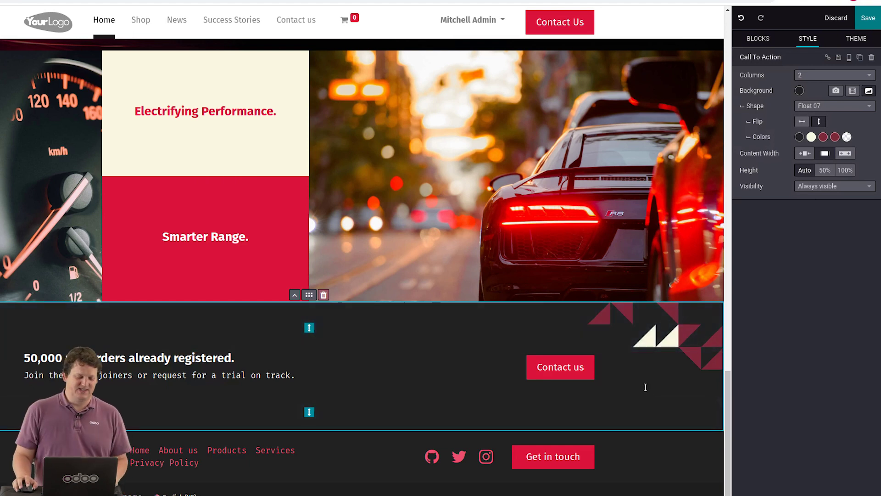
scroll(338, 356, "up", 2)
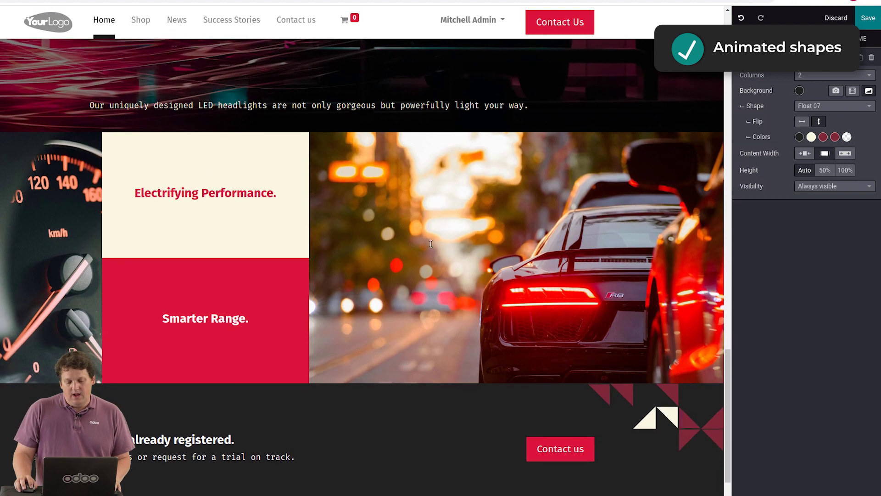
Switch the Electrifying Performance masonry block to the Text Image Text template
left_click(430, 240)
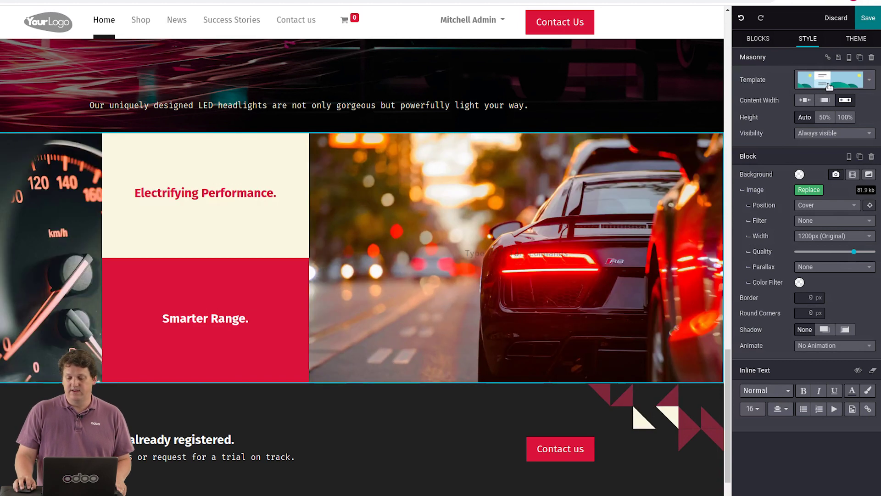
left_click(830, 85)
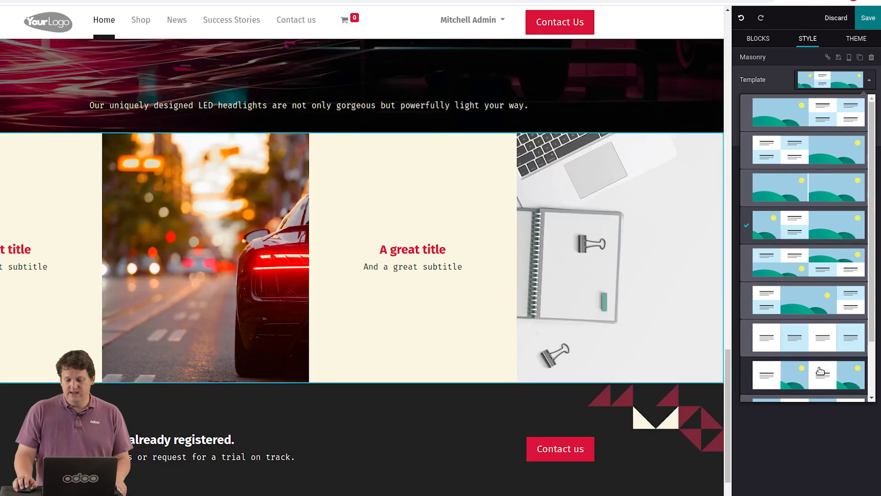
scroll(813, 366, "down", 1)
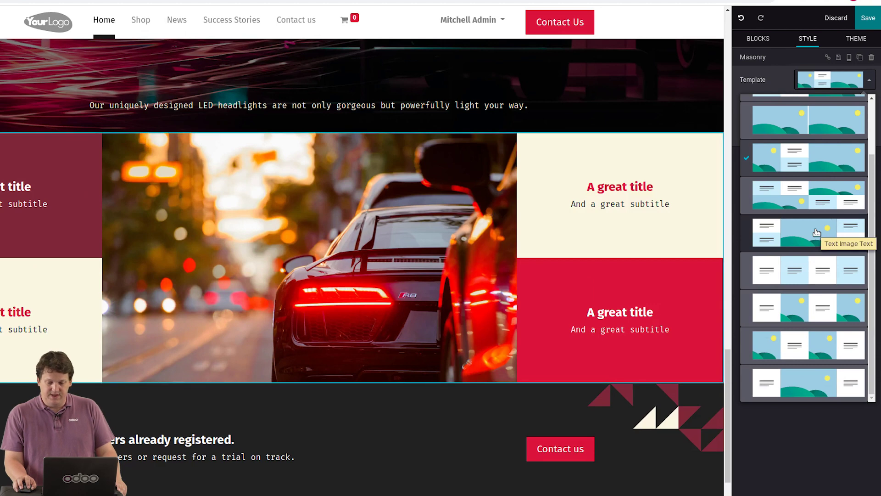
left_click(817, 232)
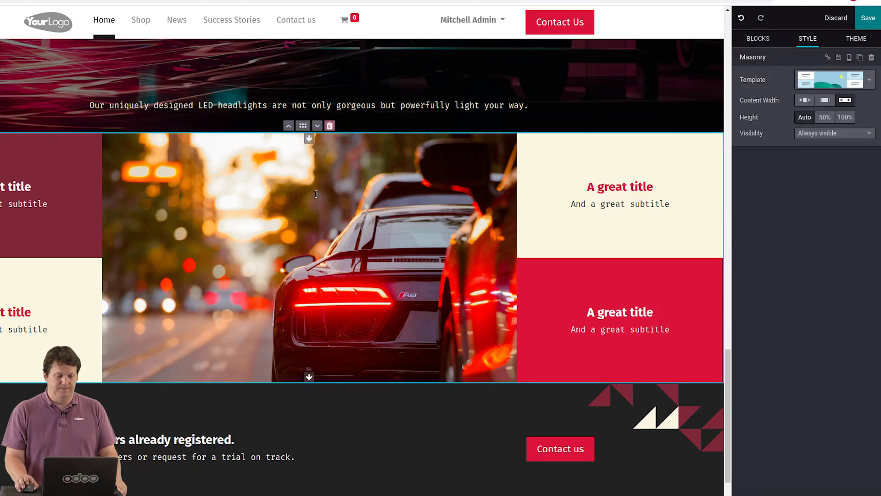
scroll(312, 193, "up", 3)
scroll(312, 194, "up", 15)
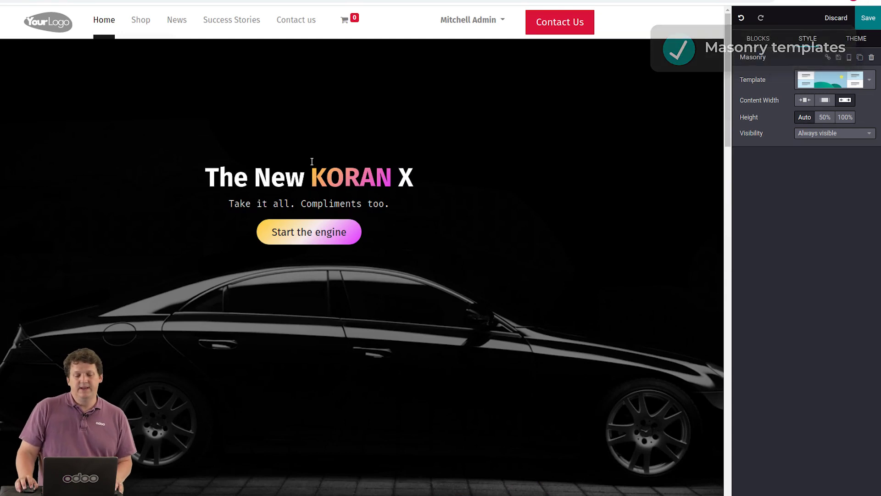
Use the header template showing the slogan beside the logo, then save and reload
left_click(389, 29)
left_click(818, 78)
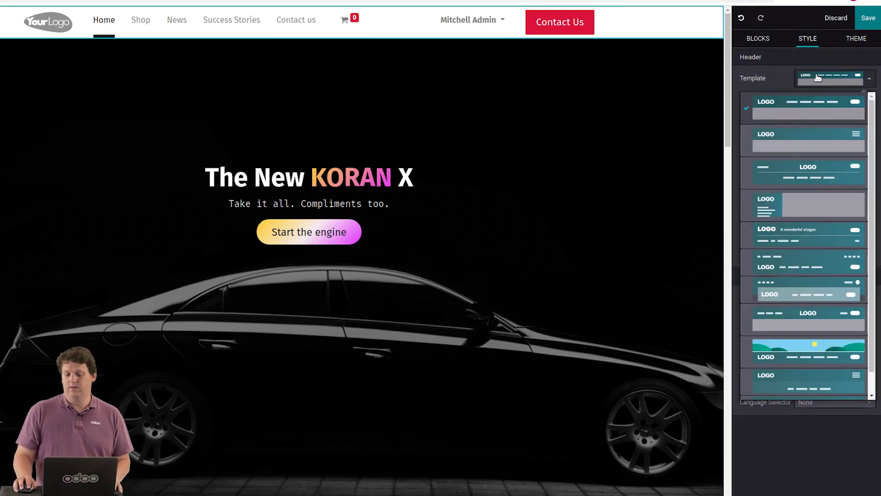
left_click(804, 246)
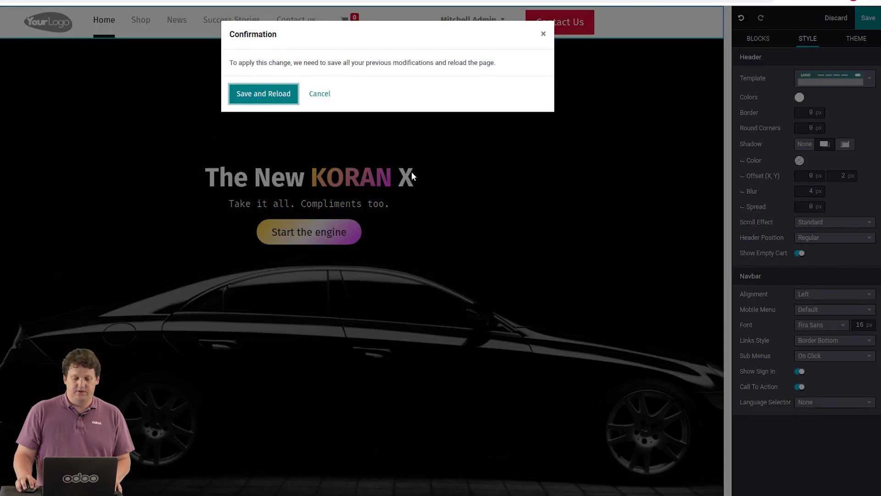
left_click(259, 99)
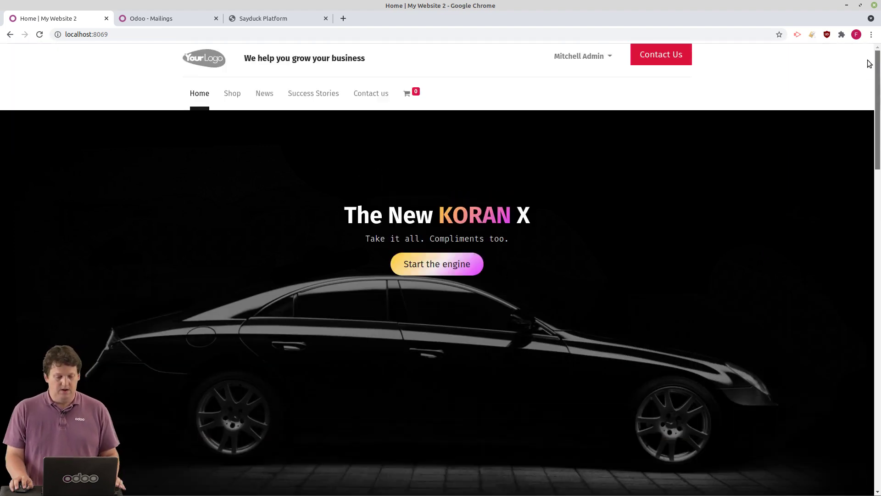
scroll(869, 87, "down", 8)
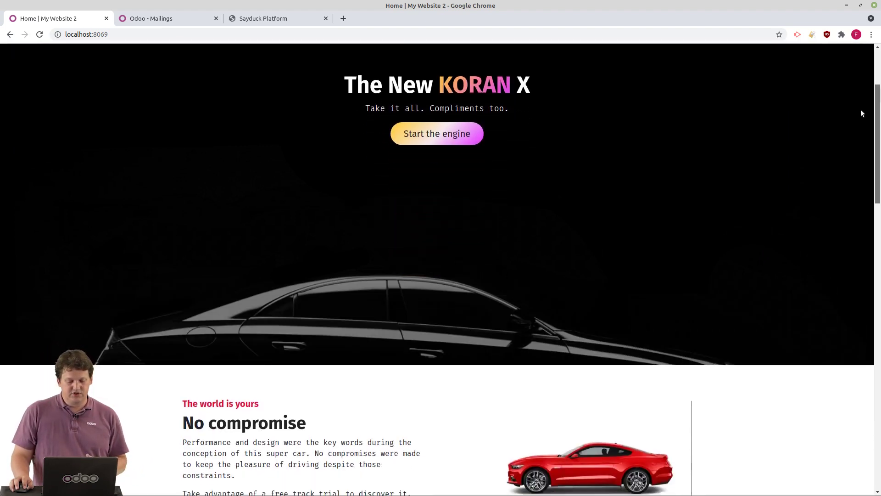
scroll(845, 185, "down", 15)
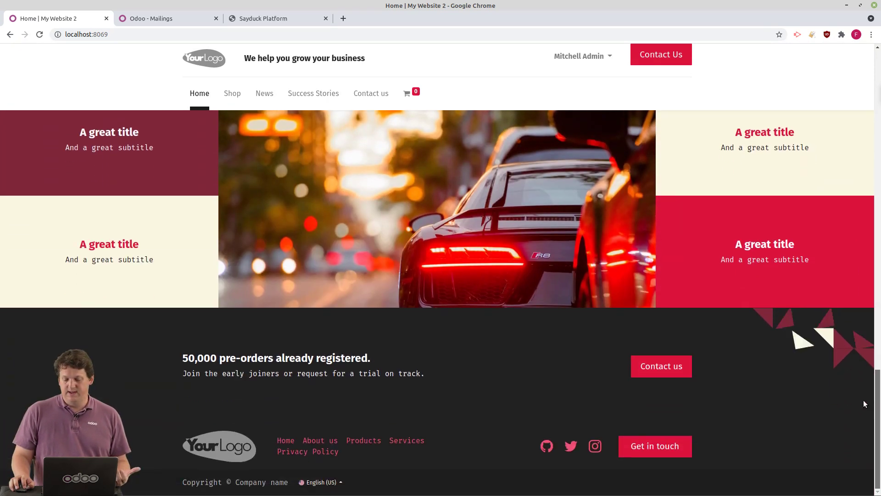
scroll(853, 349, "up", 20)
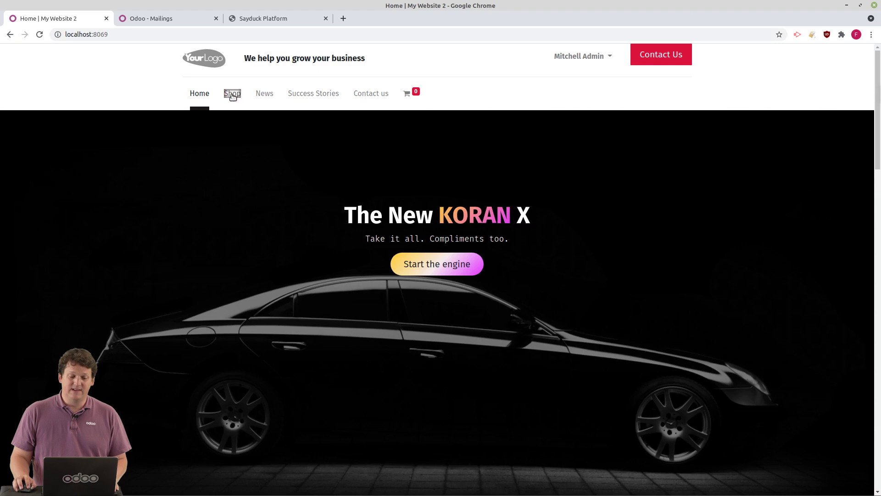
Open the Shop discarding edits, enable attribute and variant filters, and test the Ikea filter
left_click(232, 96)
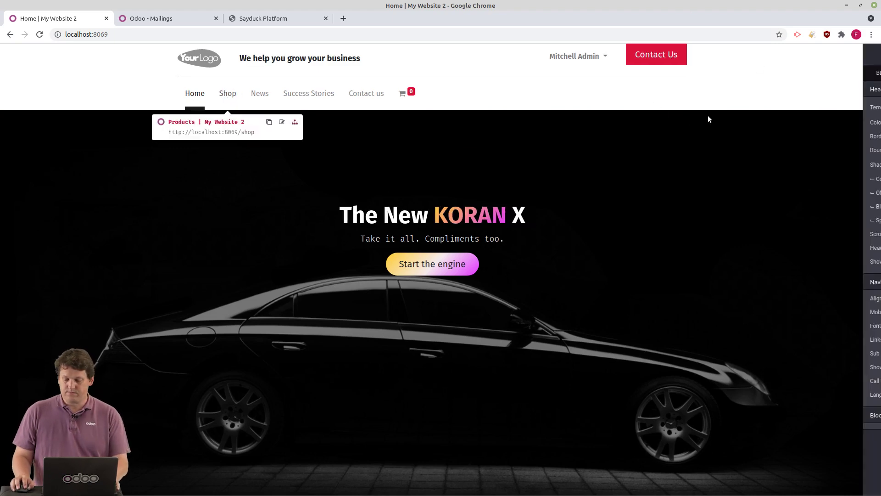
left_click(840, 55)
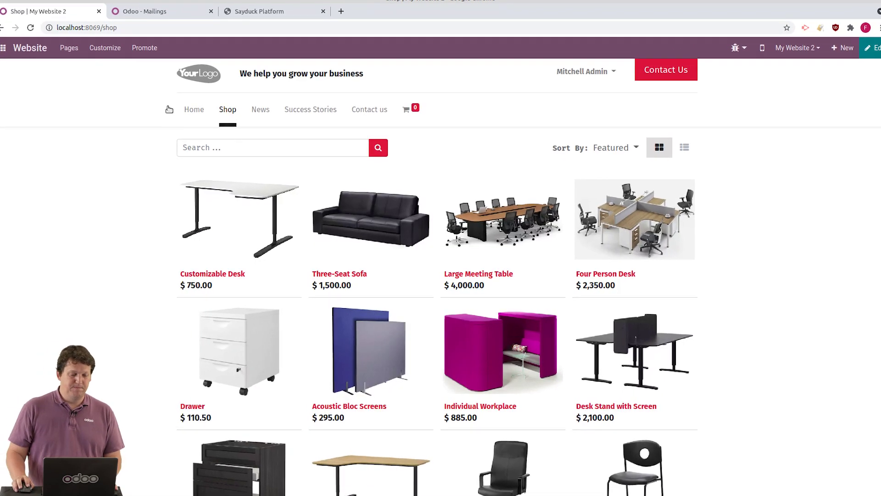
left_click(105, 47)
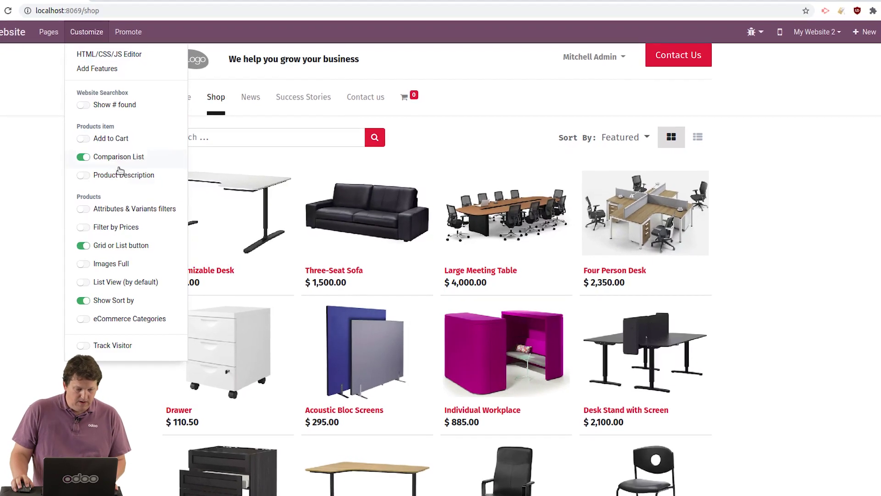
left_click(193, 209)
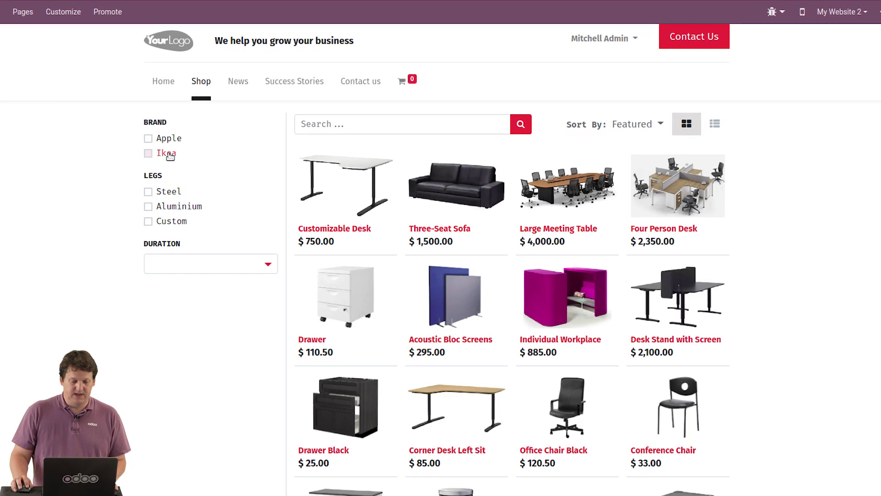
left_click(170, 155)
left_click(164, 174)
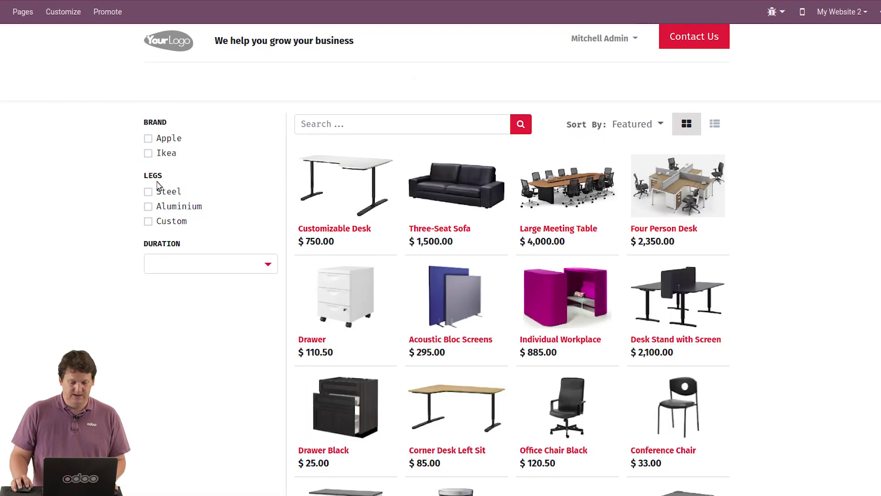
Enable Filter by Prices and try narrowing products by maximum price
left_click(63, 12)
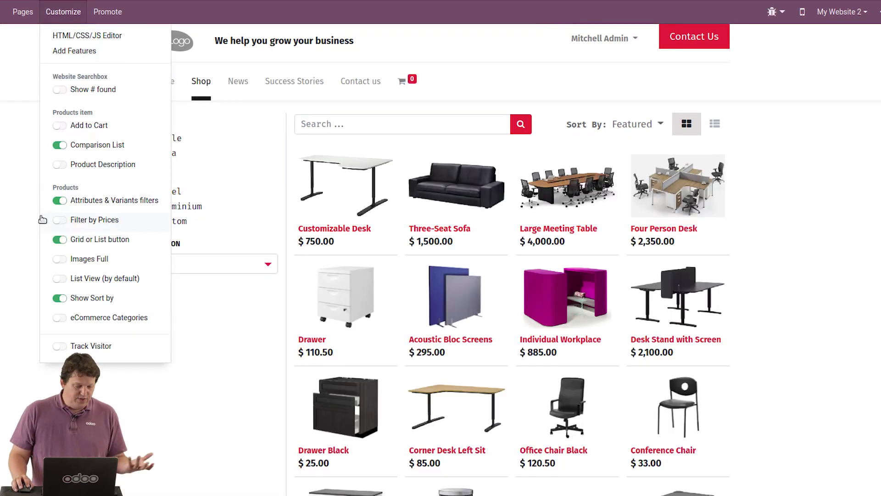
left_click(87, 220)
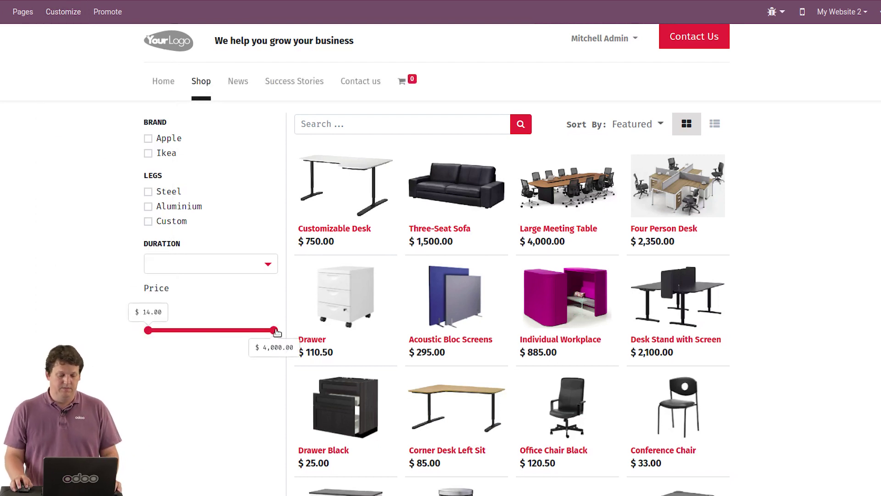
mouse_move(274, 330)
left_mouse_down()
mouse_move(241, 330)
mouse_move(274, 331)
left_mouse_up()
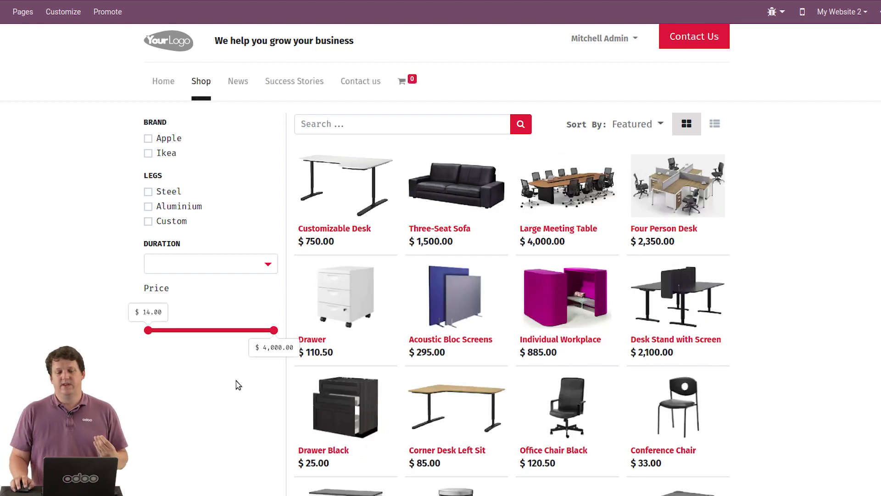
Search the shop for 'box' to see Boxes and Storage Box suggestions, then enter edit mode
left_click(328, 120)
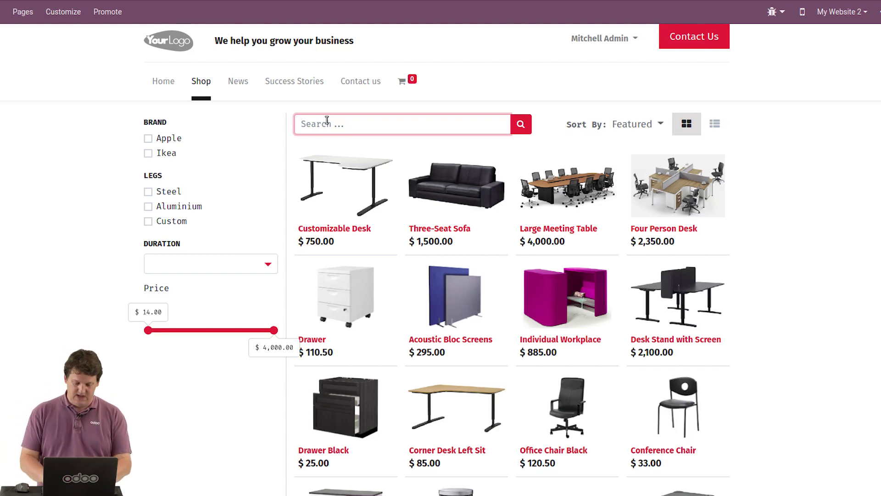
type("box")
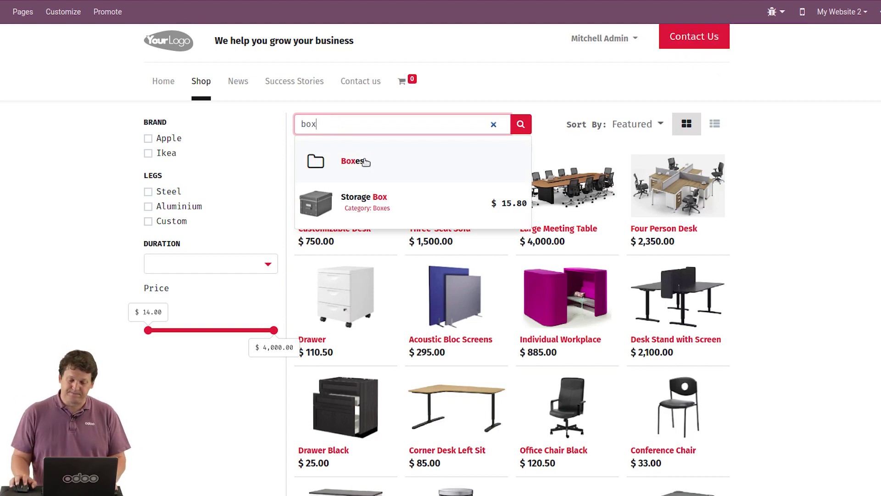
left_click(879, 70)
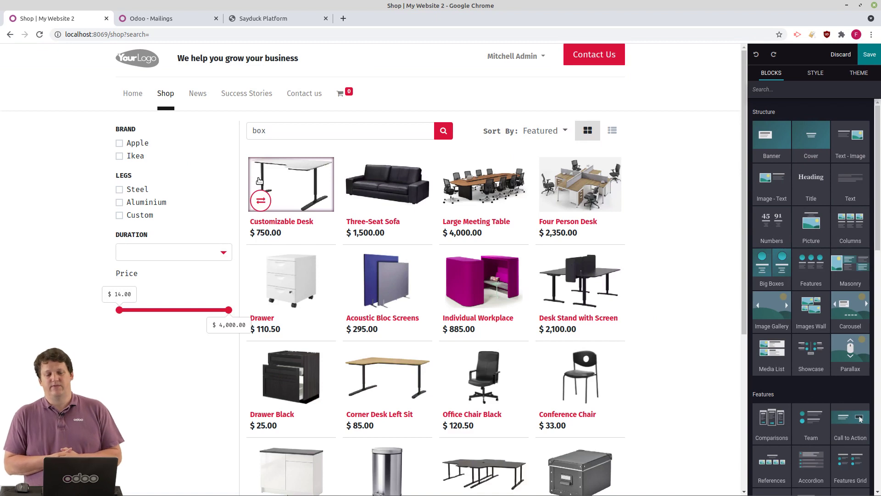
Try New and custom ribbons on the Customizable Desk tile, place the ribbon right, and save
left_click(304, 173)
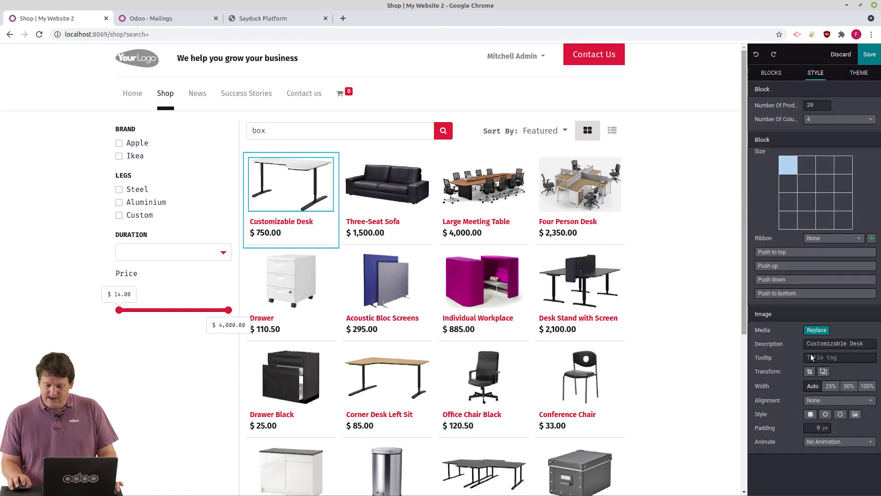
left_click(833, 238)
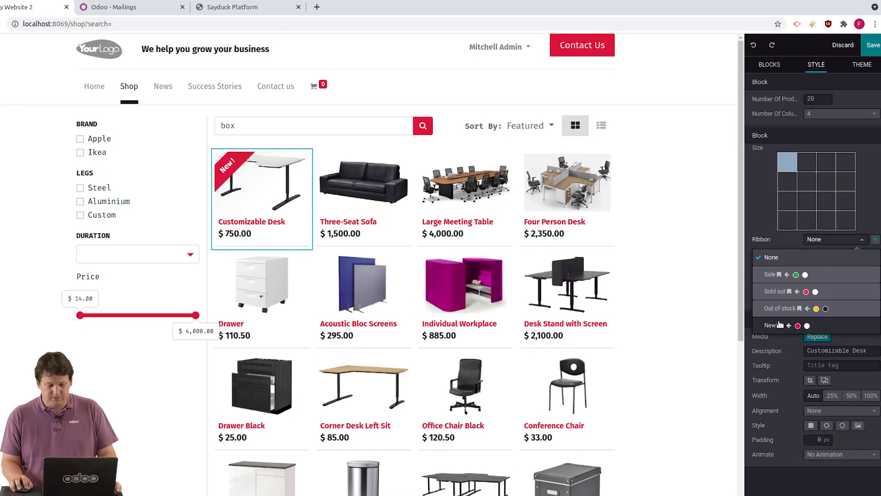
left_click(780, 324)
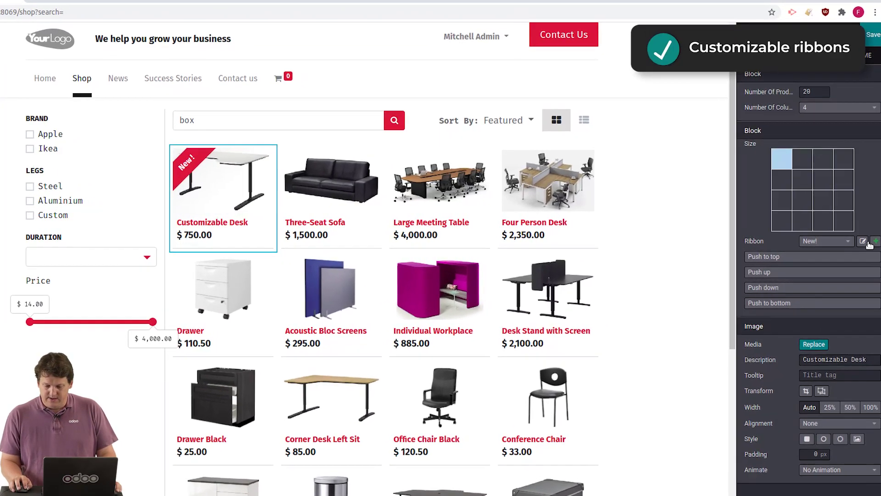
left_click(875, 241)
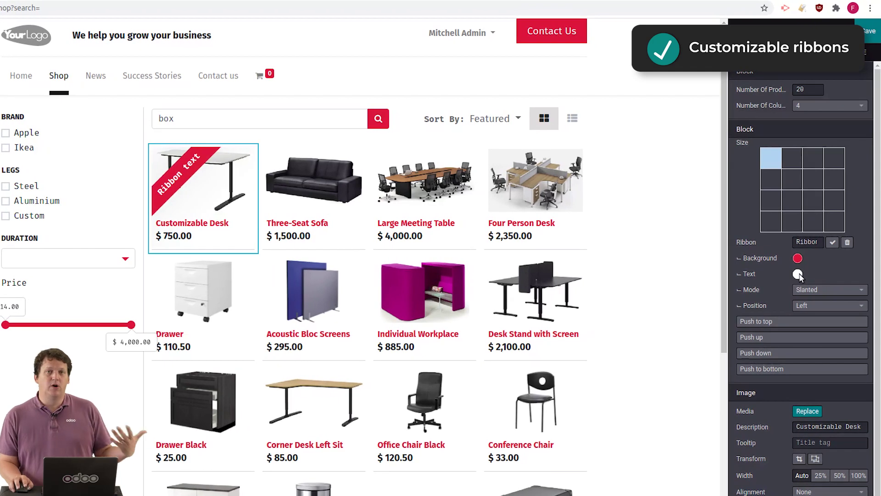
left_click(803, 306)
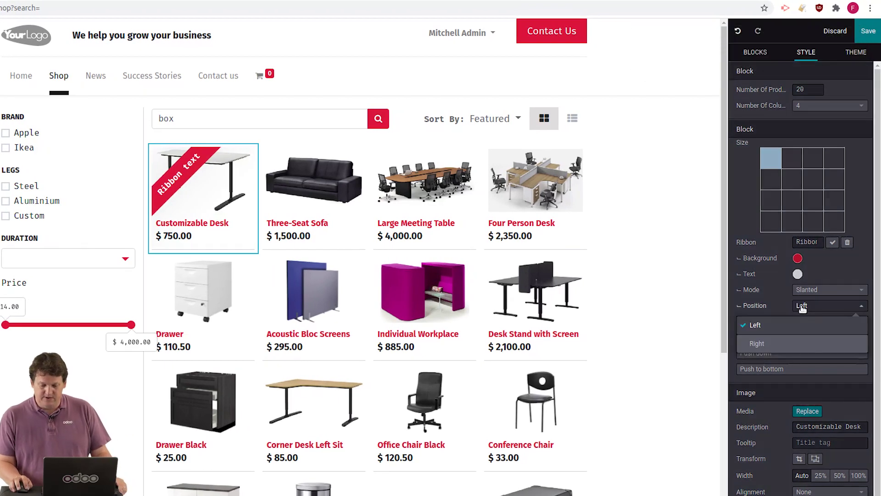
left_click(800, 343)
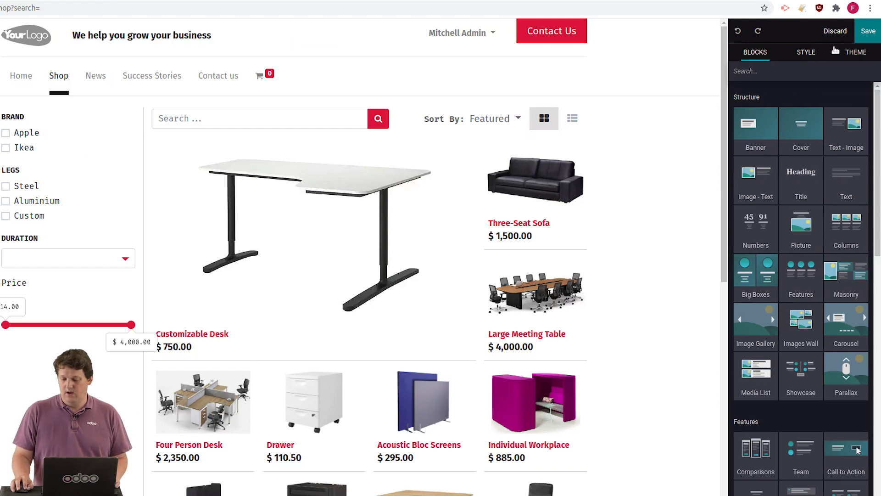
left_click(865, 32)
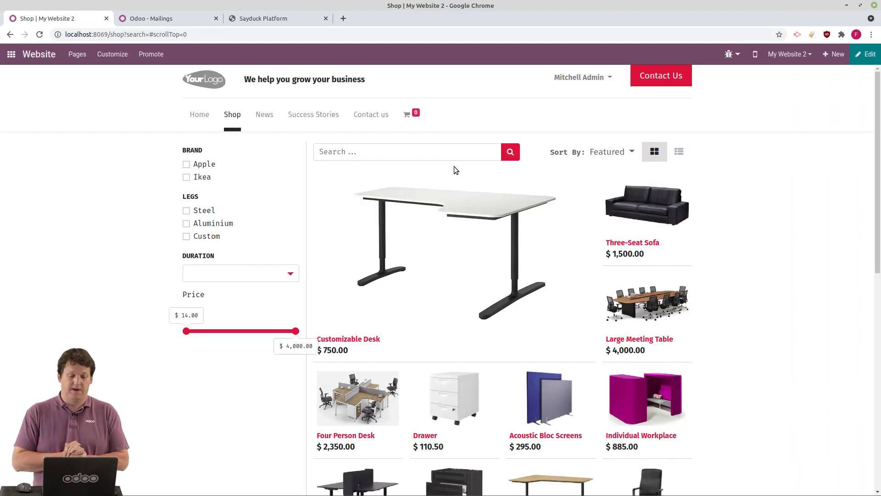
Open Customizable Desk and try Aluminium/Steel legs and black/white colours, ending on steel and white
left_click(426, 229)
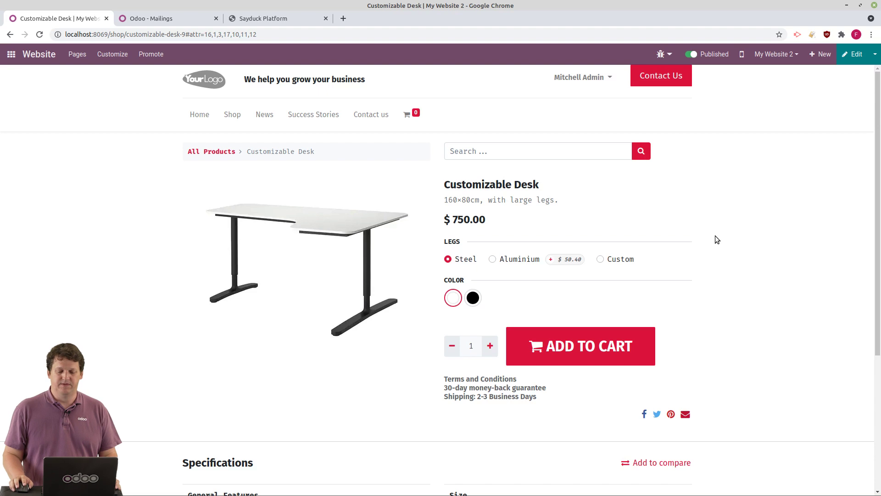
scroll(869, 180, "down", 2)
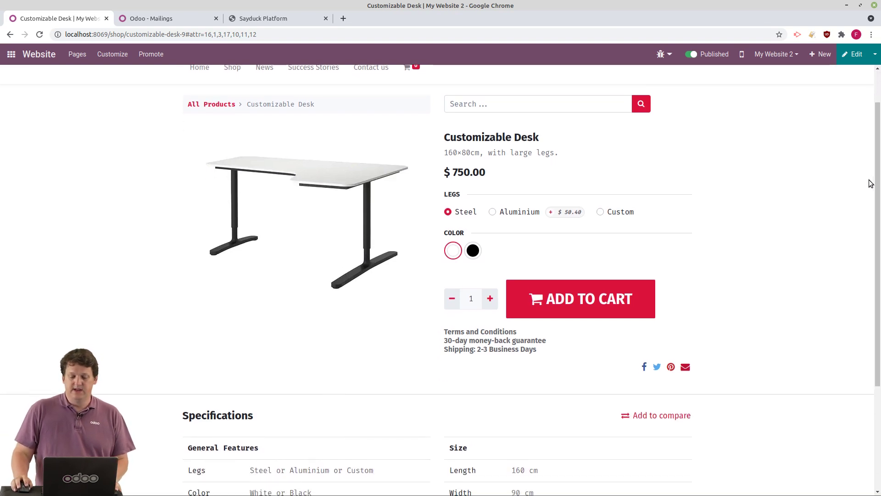
left_click(492, 212)
left_click(447, 211)
left_click(473, 250)
left_click(446, 254)
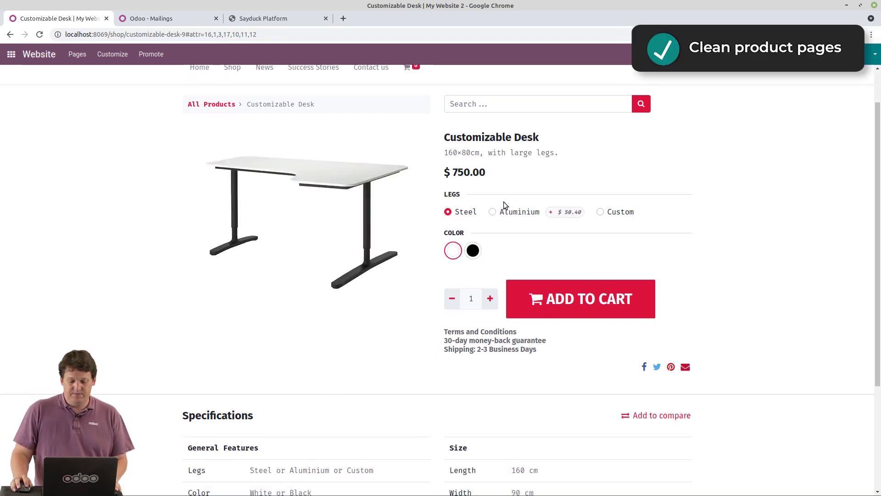
left_click(464, 213)
left_click_drag(876, 239, 874, 333)
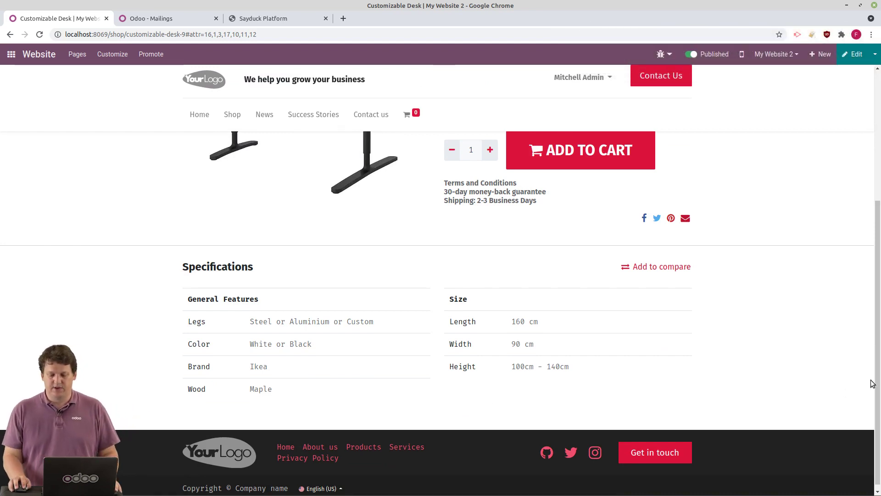
scroll(437, 394, "up", 5)
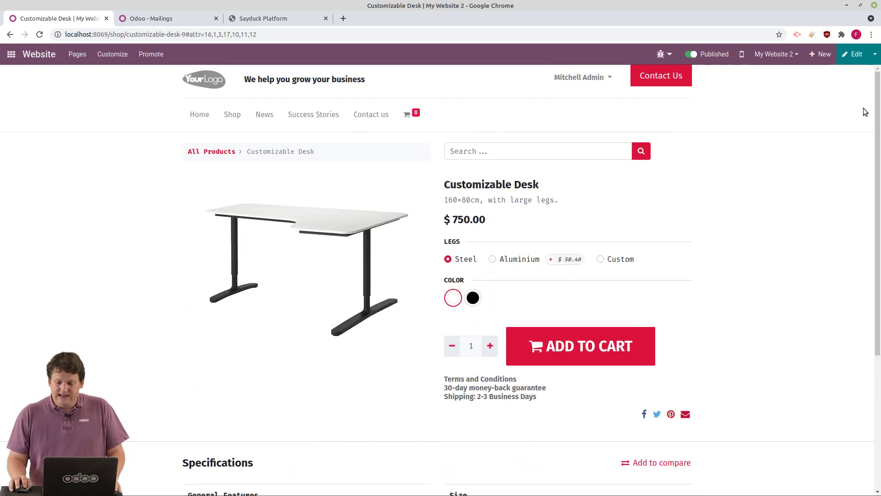
Drag a Call to Action block below the desk product in edit mode
left_click(853, 54)
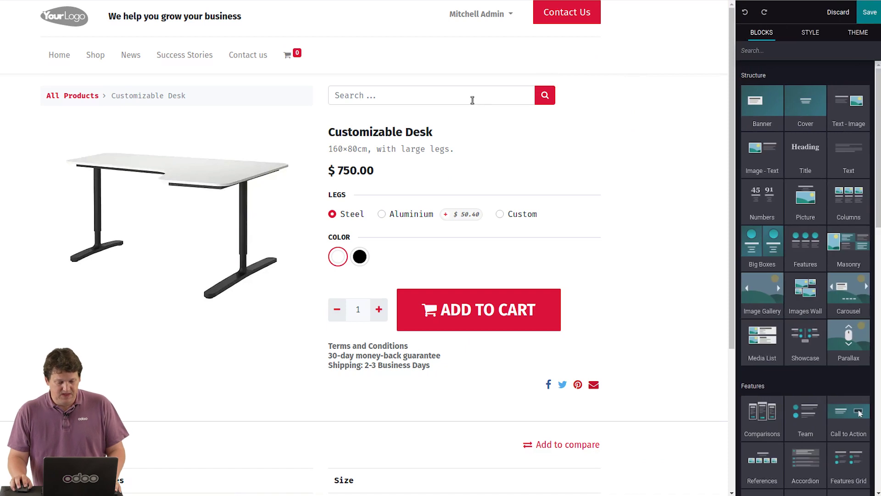
left_click(765, 51)
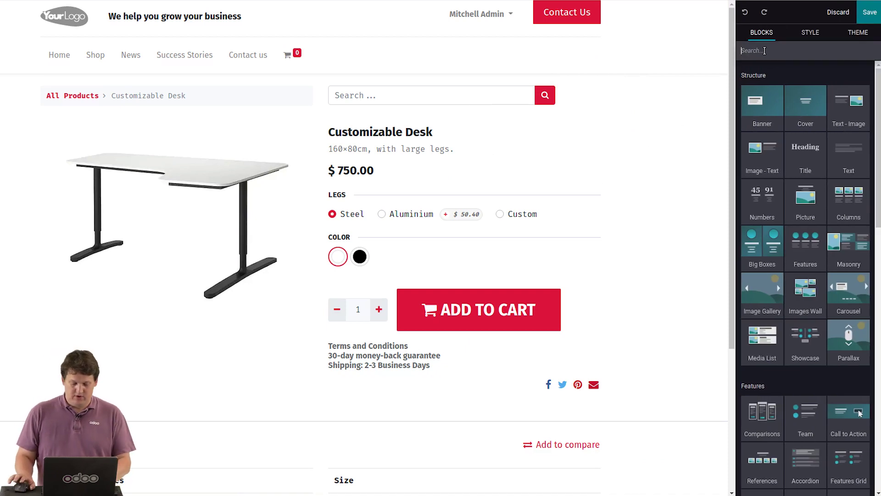
type("call")
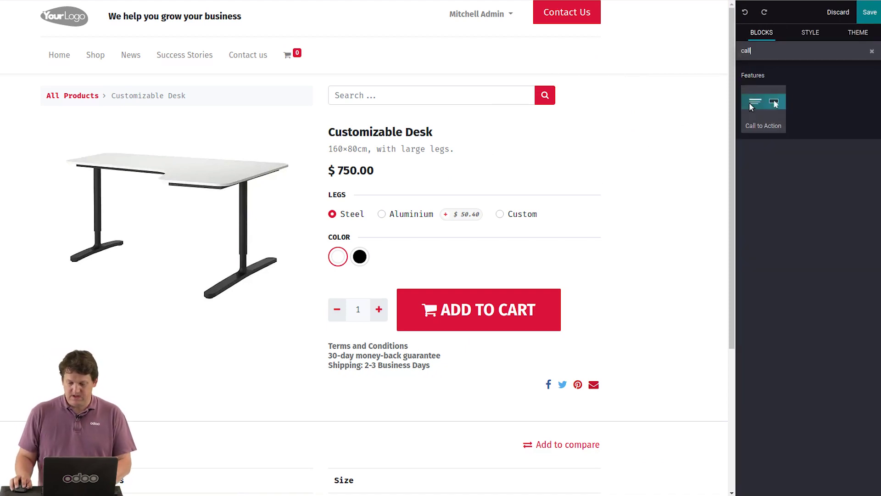
left_click_drag(764, 102, 228, 374)
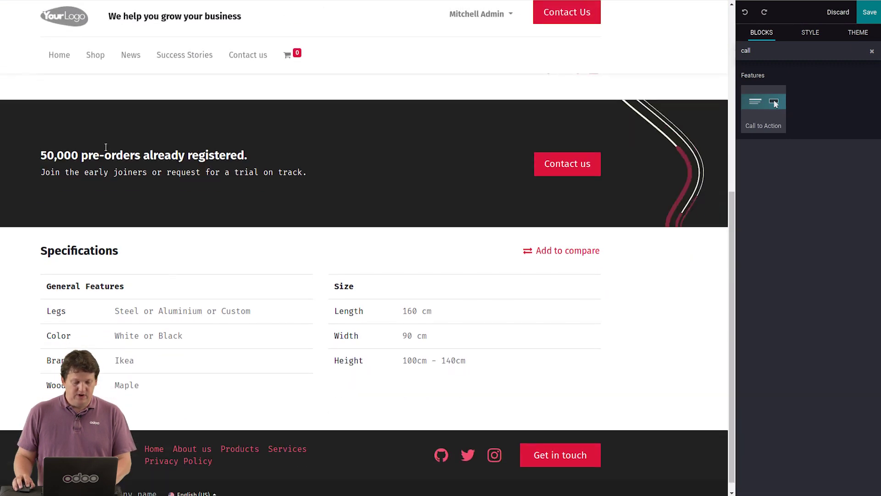
Retype the banner heading to '30% Discount for Facebook Users'
left_click(100, 156)
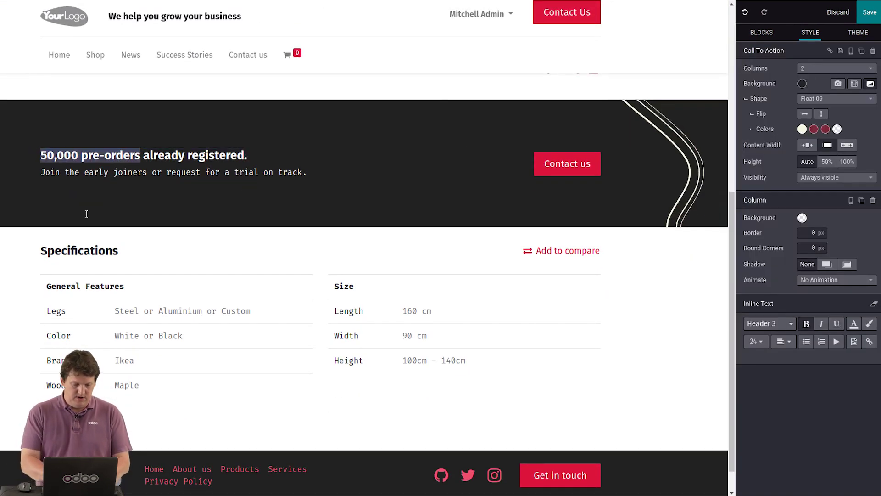
key("Left")
type("30%  D")
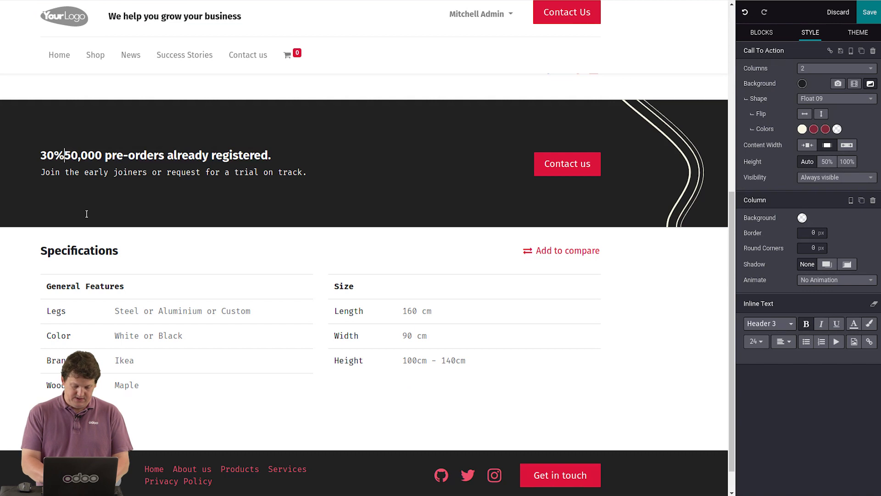
type("iscount")
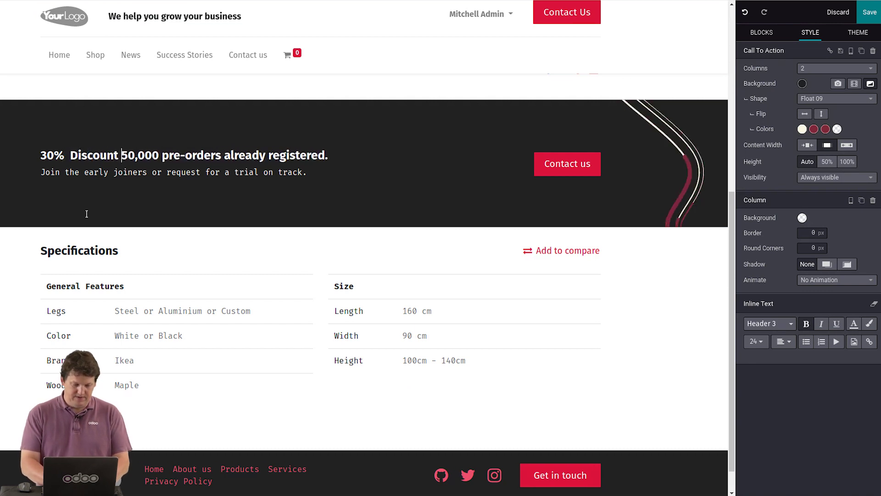
key("shift+End")
key("BackSpace")
type("for Facebook Users")
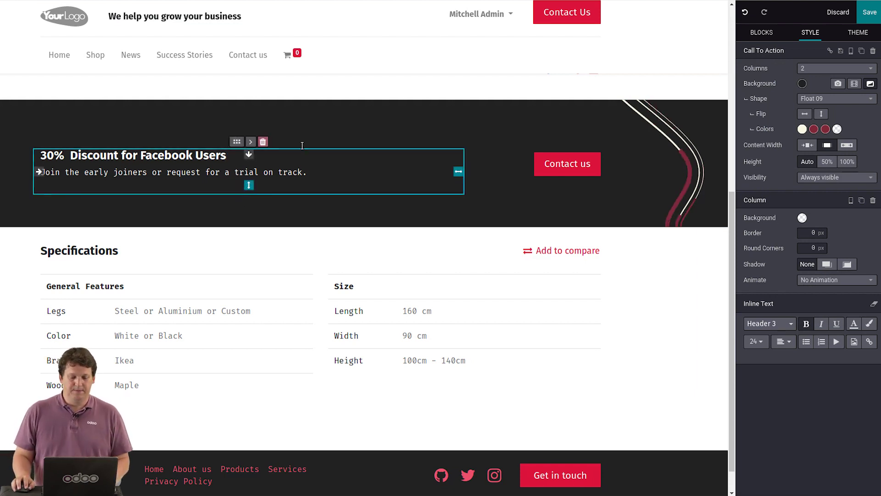
Make the call-to-action banner visible only for UTM source Facebook, then preview it hidden and shown
left_click(359, 133)
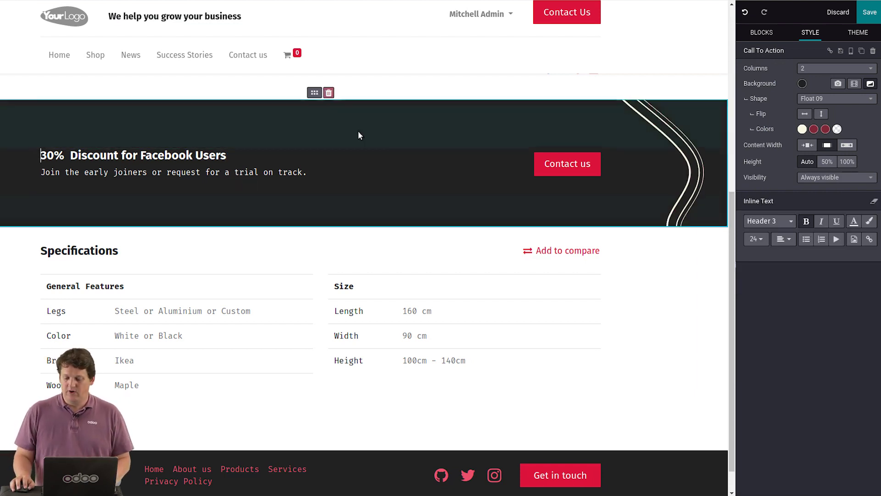
left_click(812, 178)
left_click(802, 215)
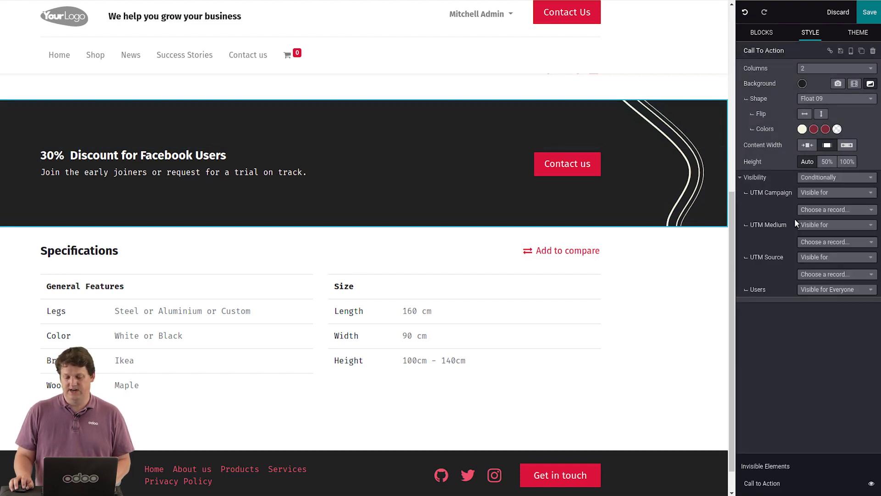
left_click(814, 275)
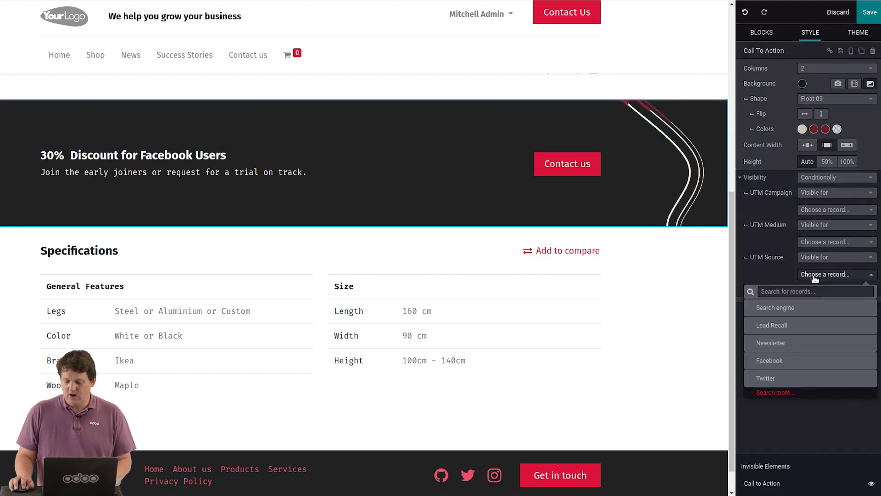
left_click(789, 362)
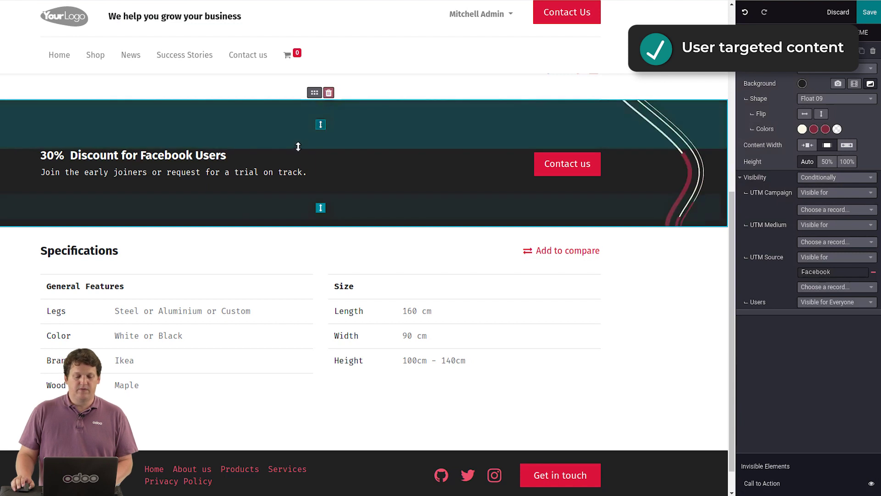
scroll(376, 187, "up", 4)
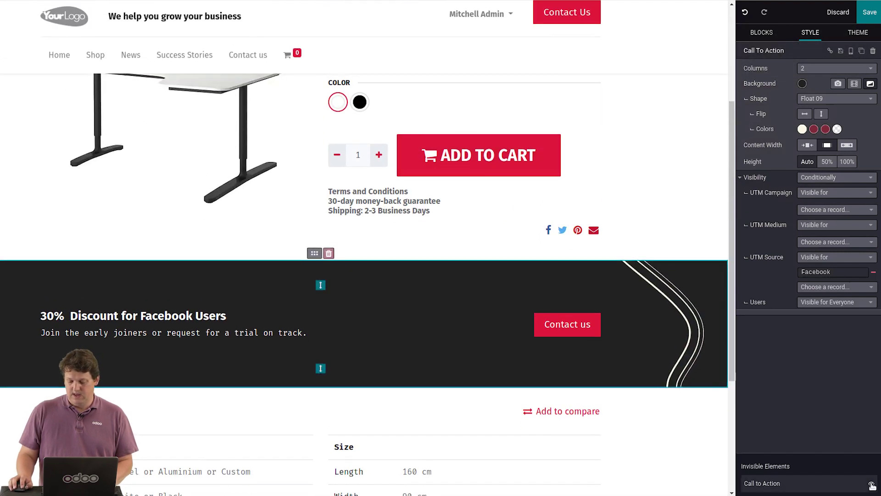
left_click(872, 484)
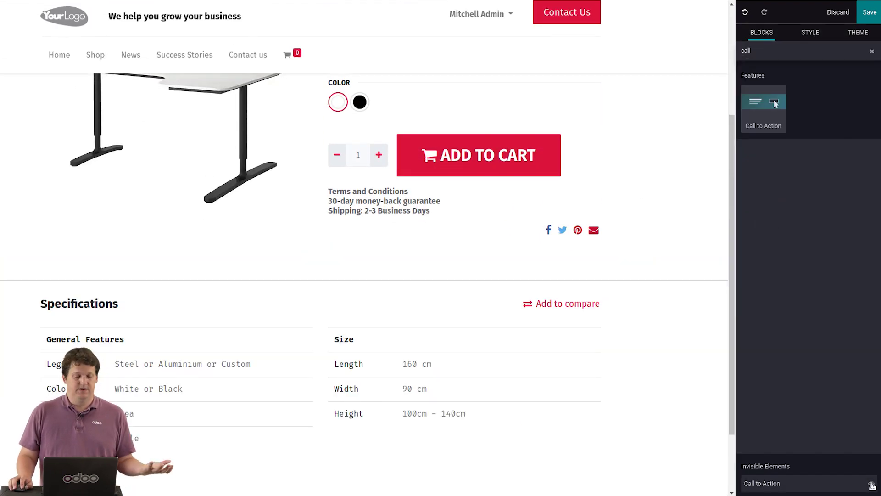
left_click(872, 484)
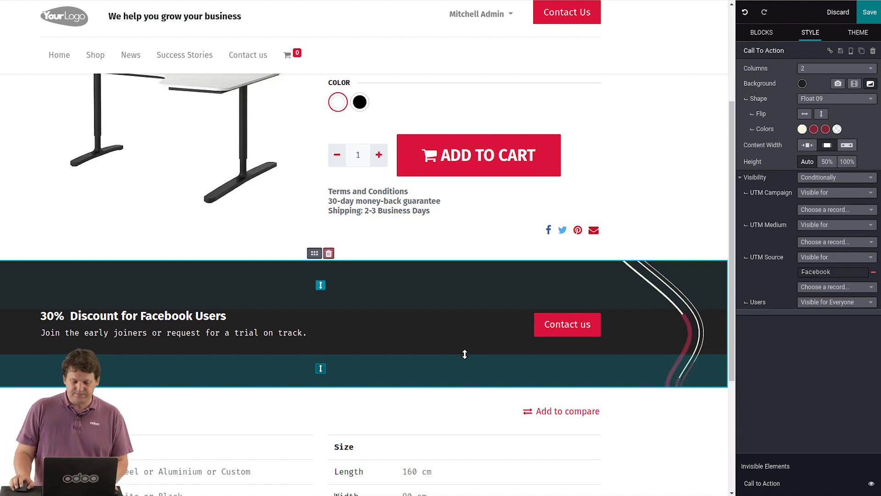
Rotate the 3D chair in Sayduck to check the model and copy its embed code
scroll(466, 353, "down", 2)
scroll(467, 346, "down", 2)
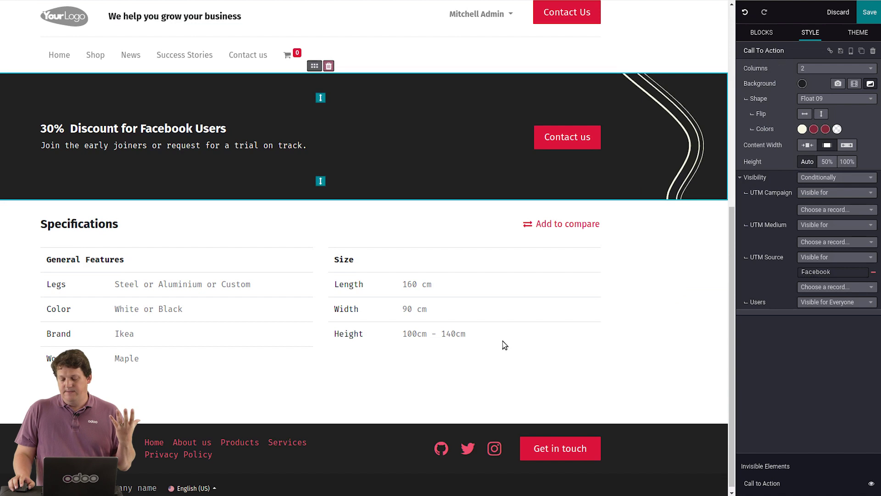
scroll(339, 216, "up", 7)
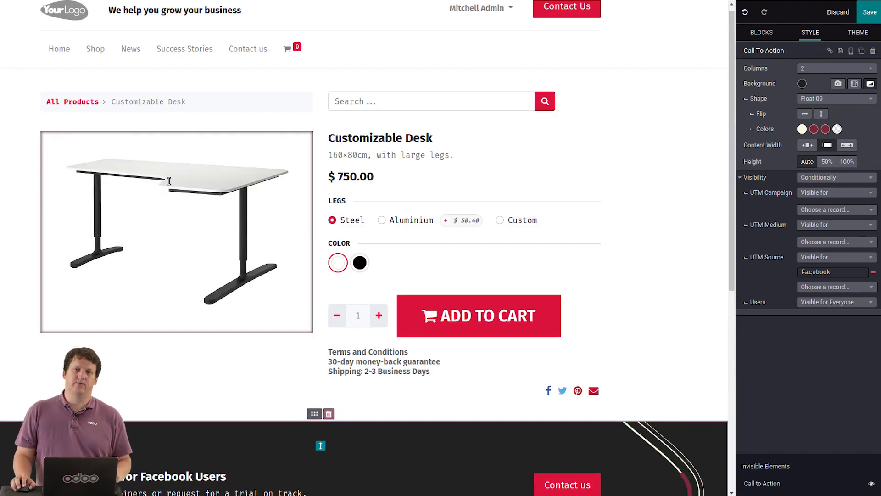
scroll(168, 235, "down", 4)
scroll(170, 181, "down", 3)
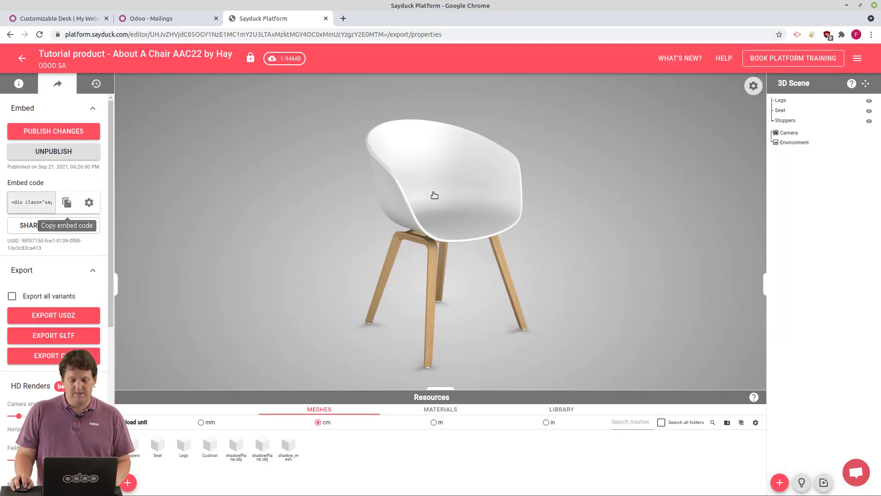
left_click_drag(433, 195, 289, 205)
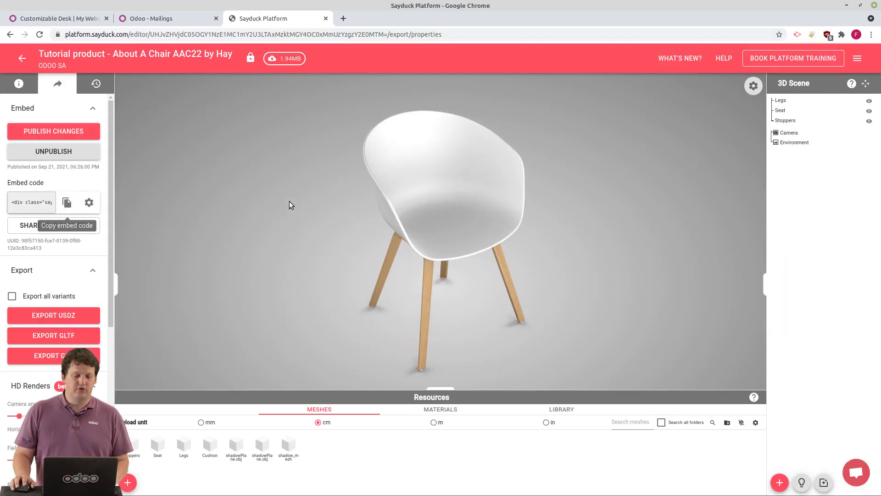
left_click(67, 202)
Add a Text - Image section below the banner on the desk product page
left_click(77, 18)
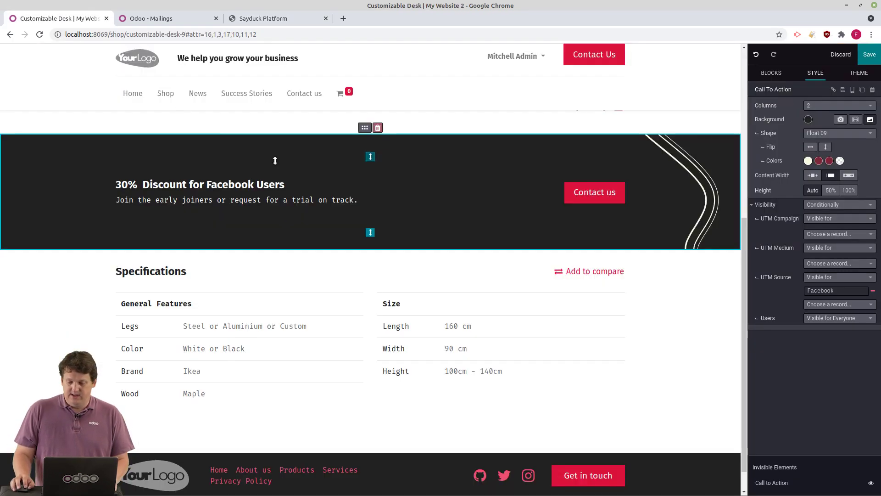
left_click(771, 72)
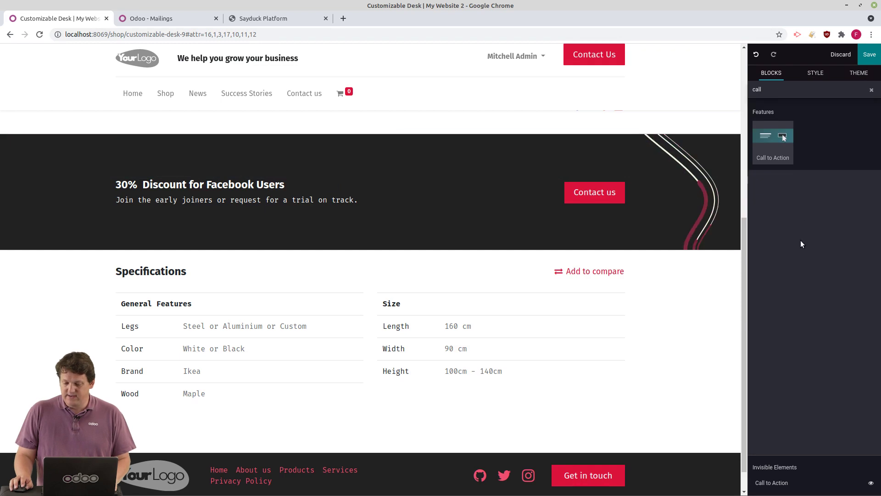
left_click(869, 90)
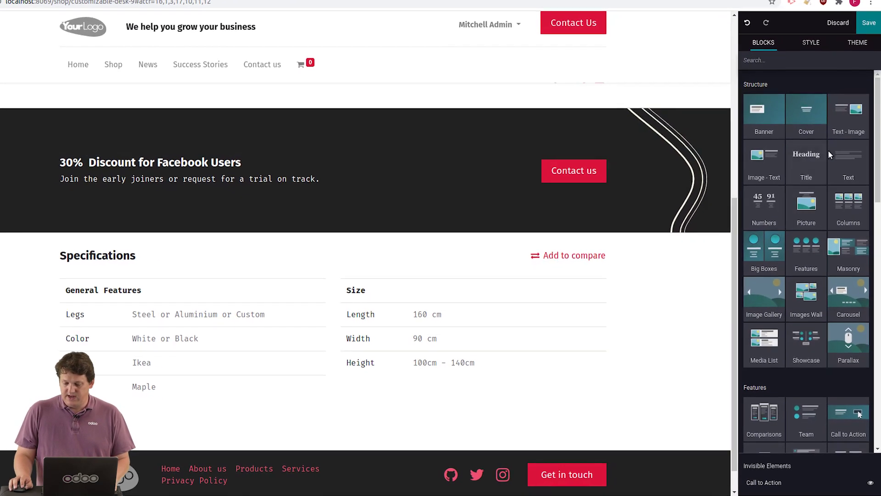
left_click_drag(849, 108, 324, 228)
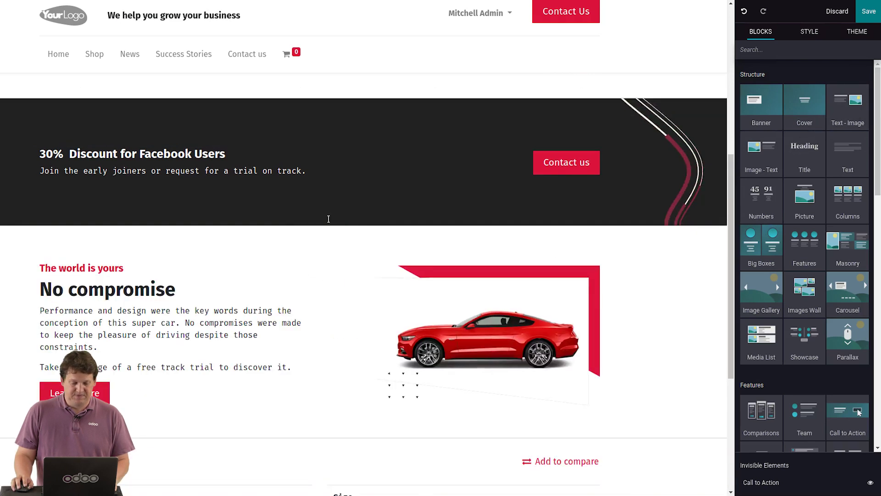
Replace the section's car picture with an Embed Code block found by searching 'emb'
left_click(465, 183)
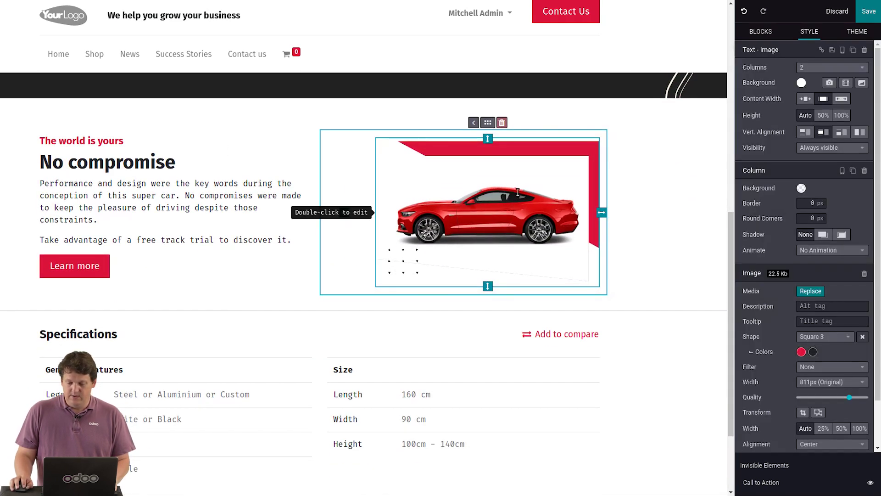
left_click(761, 32)
left_click(762, 48)
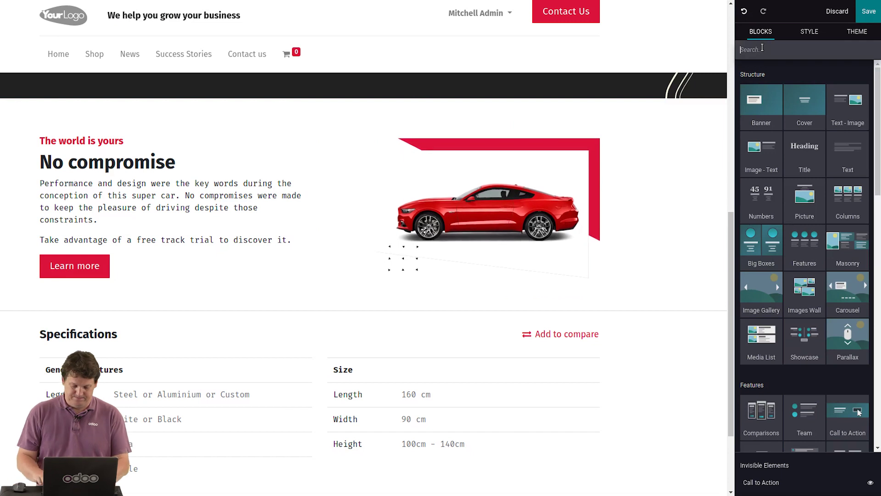
type("emb")
left_click_drag(762, 105, 481, 182)
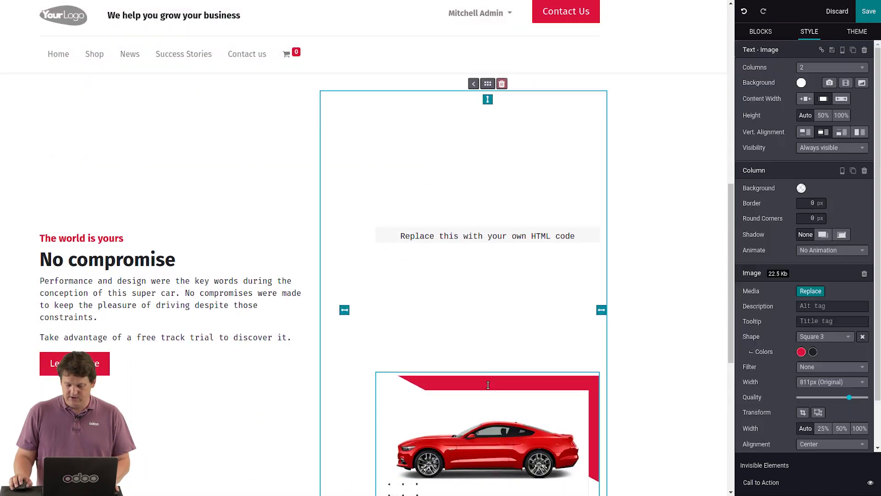
left_click(865, 274)
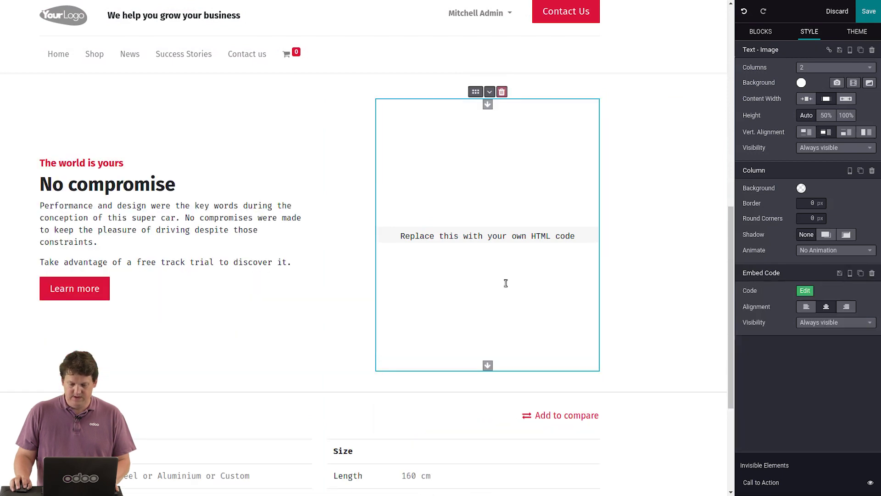
Paste the Sayduck chair embed code into the Embed Code block and save it
triple_click(474, 237)
left_click(805, 291)
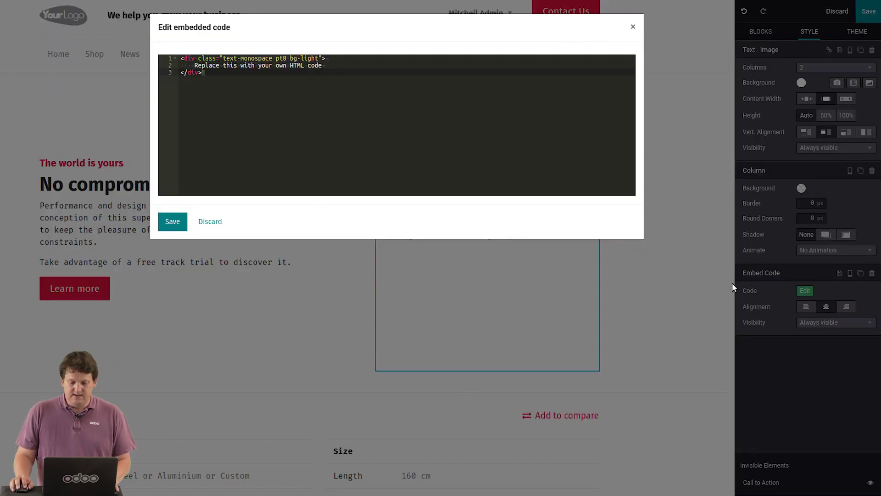
key("ctrl+v")
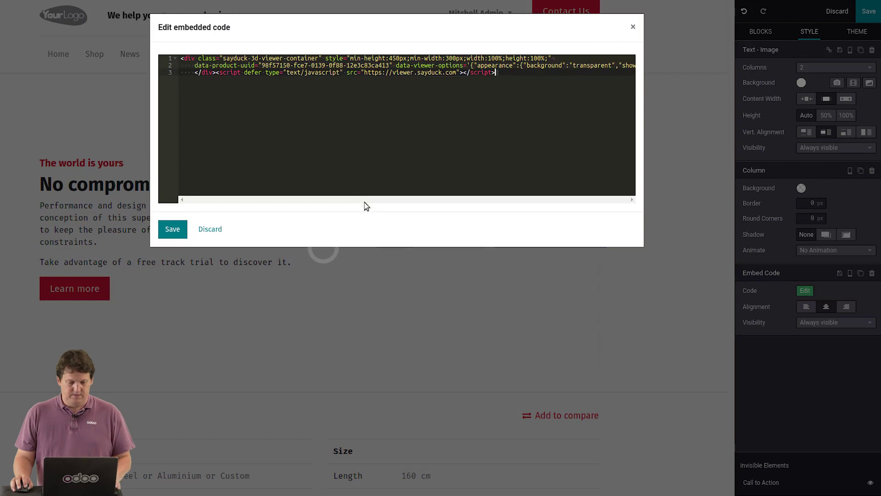
left_click(164, 227)
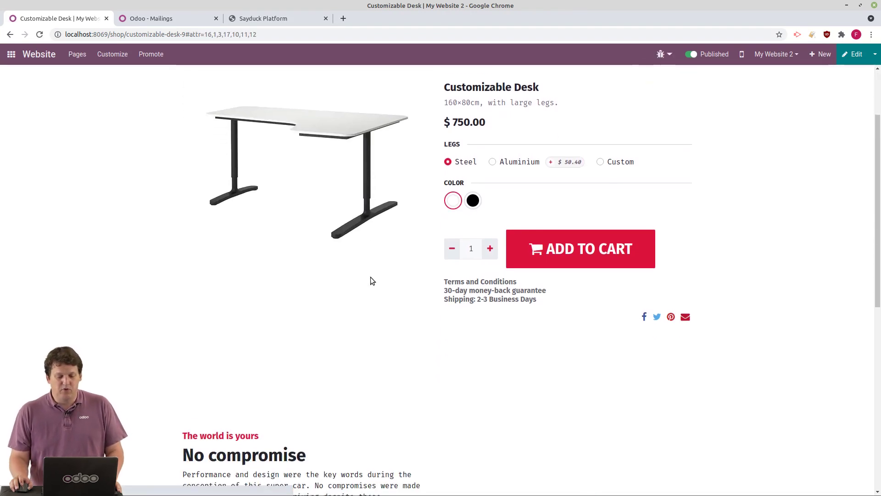
scroll(354, 248, "down", 3)
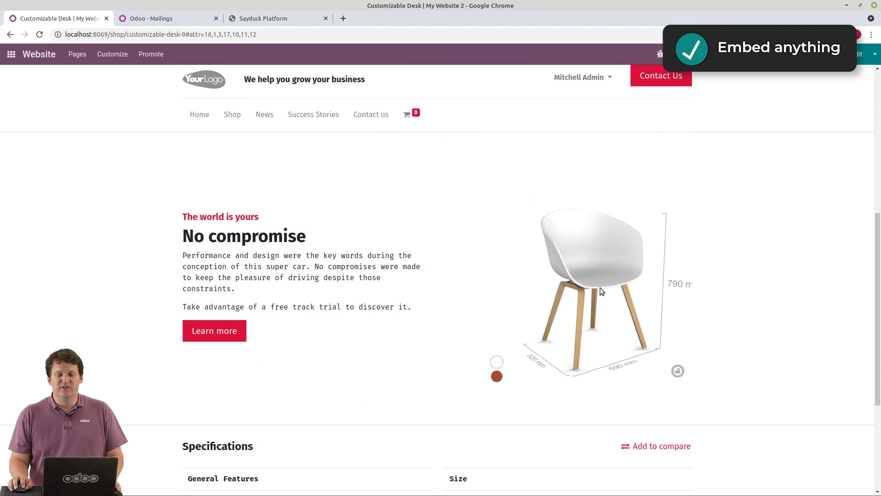
mouse_move(606, 287)
left_mouse_down()
mouse_move(574, 291)
mouse_move(620, 294)
mouse_move(592, 298)
mouse_move(601, 301)
left_mouse_up()
scroll(602, 300, "up", 2)
scroll(594, 309, "down", 3)
scroll(566, 208, "up", 3)
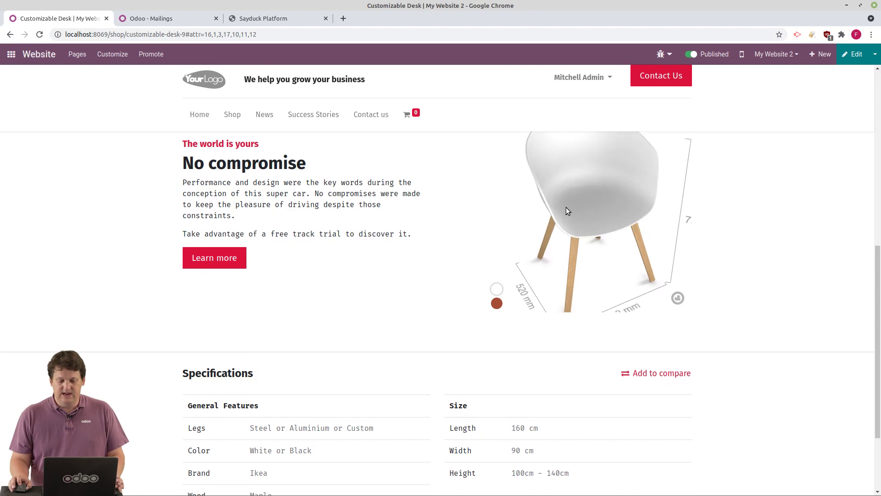
scroll(566, 207, "down", 3)
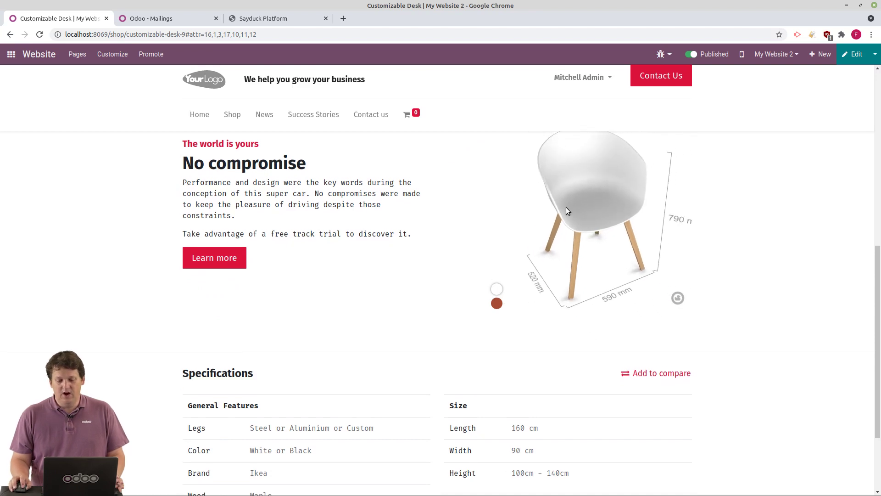
double_click(426, 214)
scroll(426, 214, "down", 2)
scroll(426, 214, "up", 4)
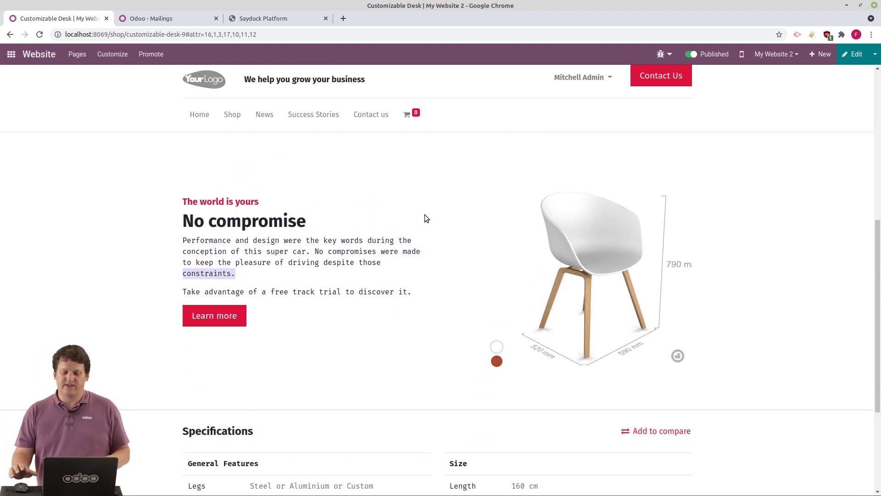
left_click(496, 361)
left_click_drag(601, 285, 571, 280)
left_click(499, 349)
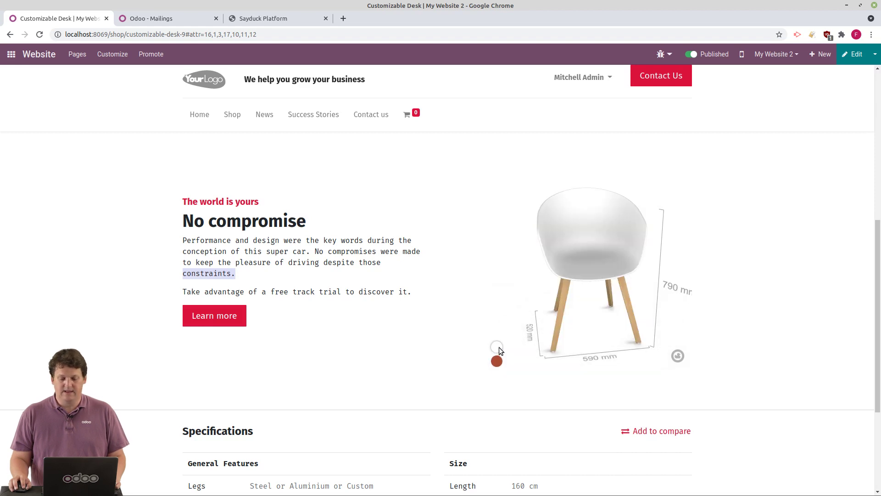
left_click_drag(577, 311, 612, 311)
scroll(359, 249, "down", 2)
scroll(358, 249, "down", 2)
scroll(358, 249, "up", 15)
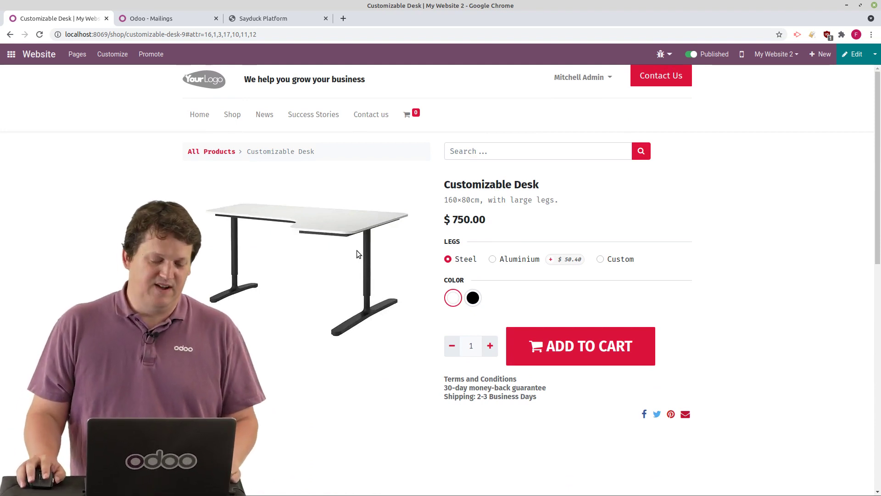
Add the Customizable Desk with steel legs and white finish, priced at $750.00, to the cart
left_click(573, 348)
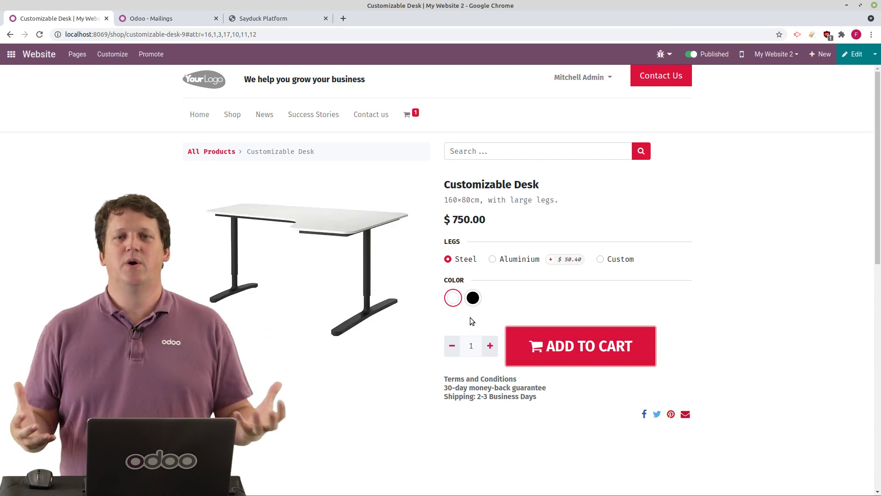
Create a new mailing titled 'Launching Our New Website!' using the WE'RE MOVING template
left_click(151, 18)
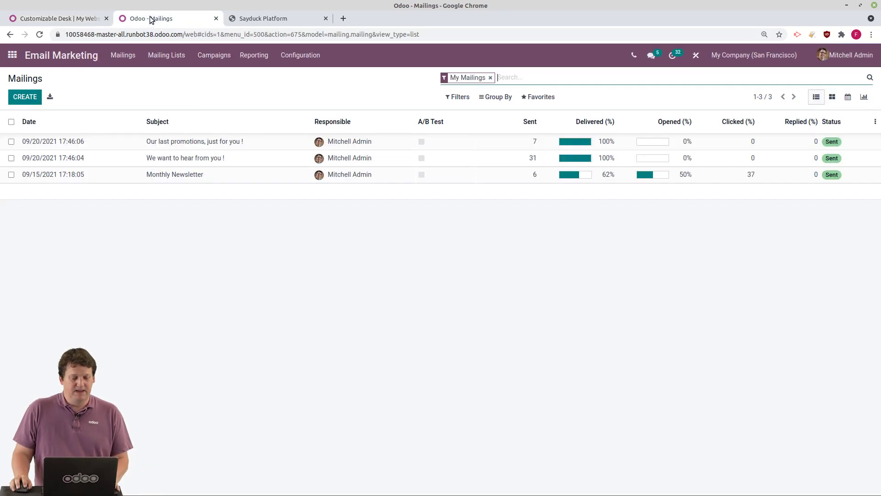
left_click(25, 97)
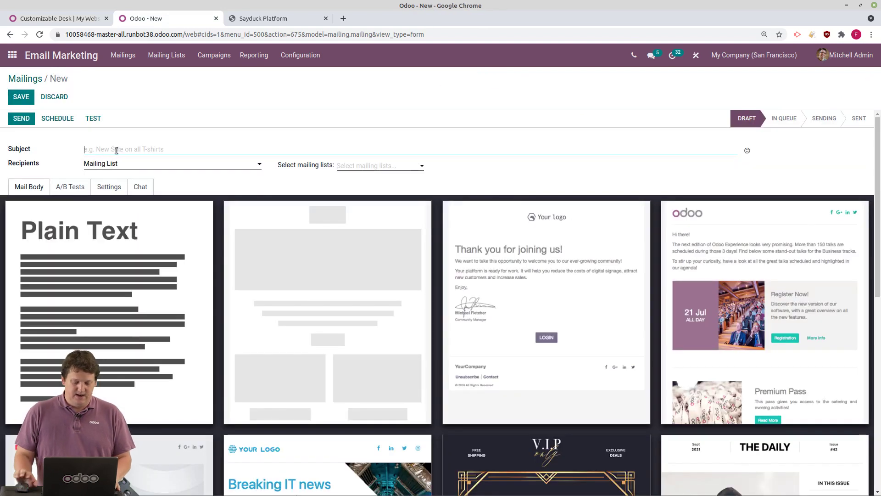
type("Launching")
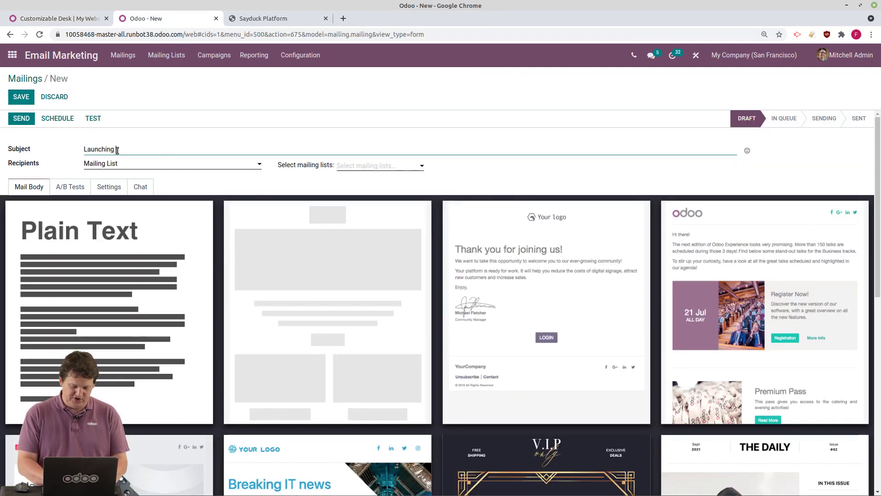
type(" Our New Webs")
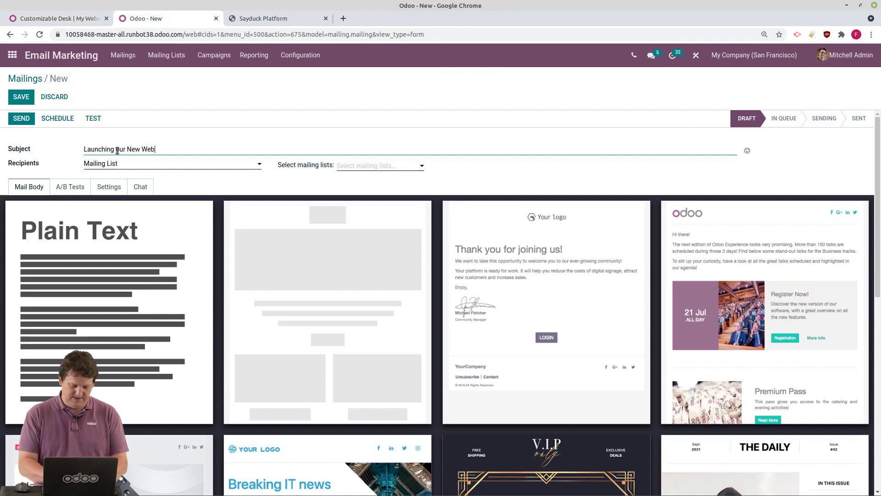
type("ite!")
scroll(327, 313, "down", 5)
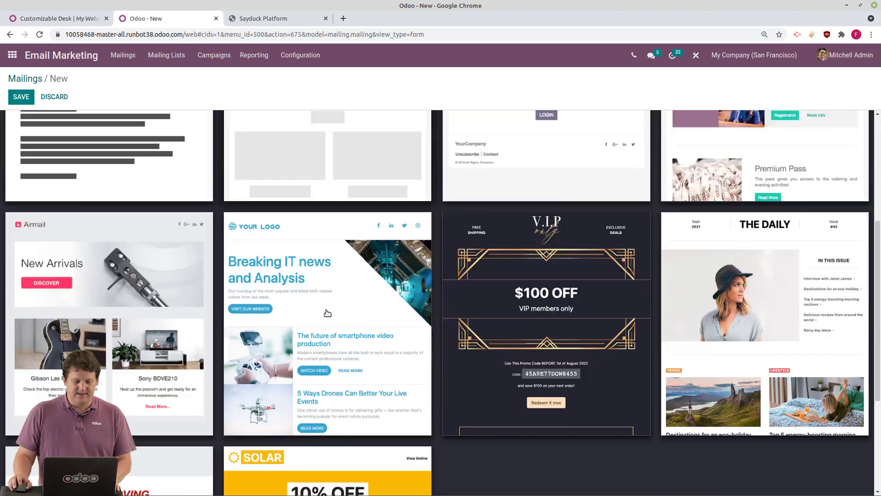
scroll(327, 313, "down", 4)
left_click(161, 344)
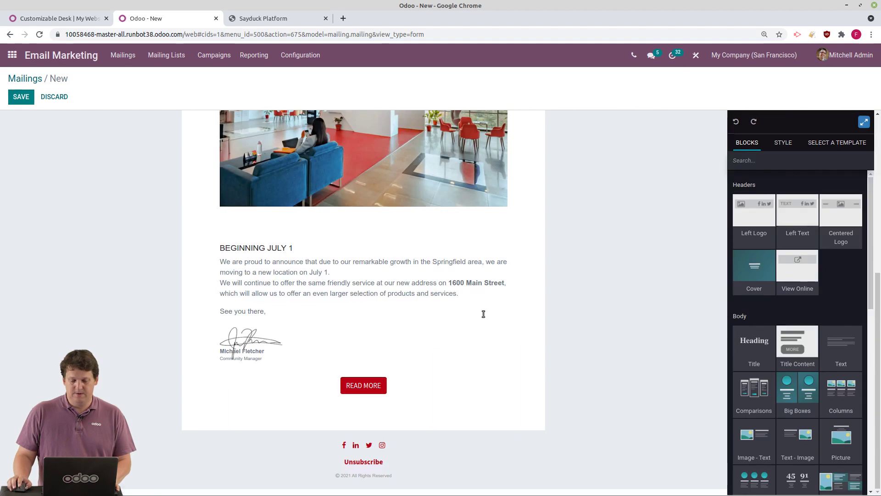
Select the office photo and then the WE'RE MOVING heading in the email body
scroll(493, 315, "up", 10)
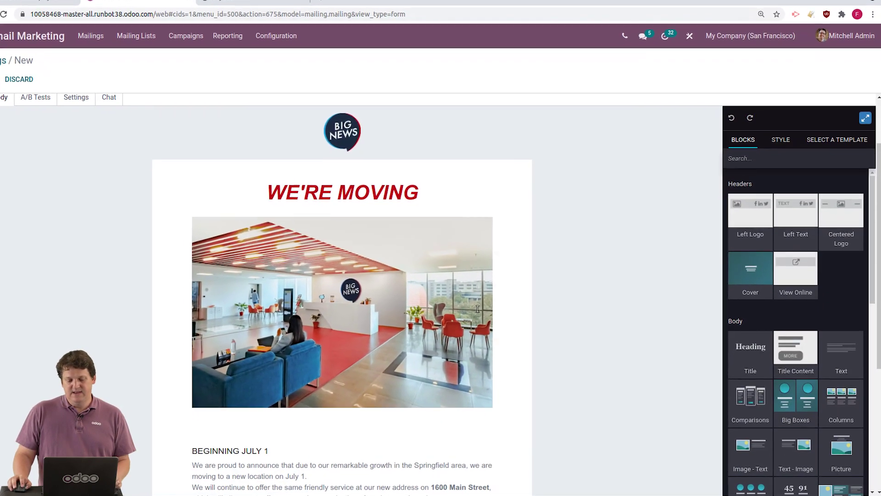
scroll(413, 326, "down", 2)
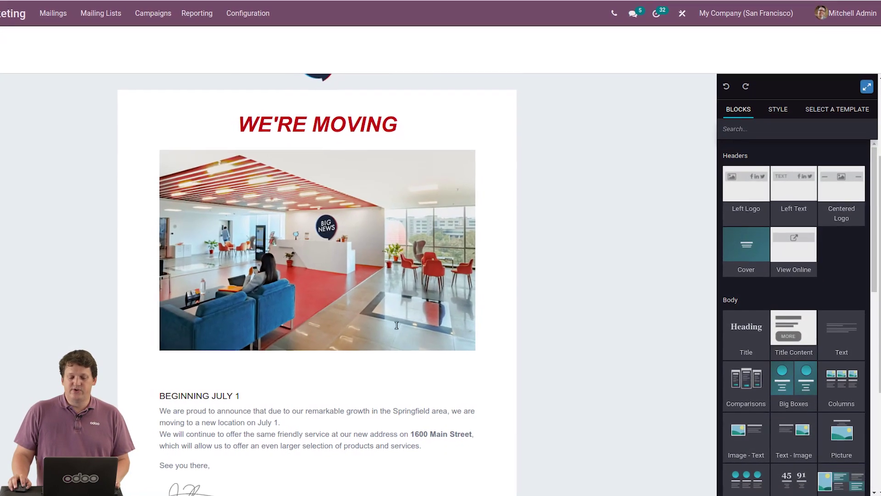
left_click(393, 321)
scroll(702, 308, "down", 1)
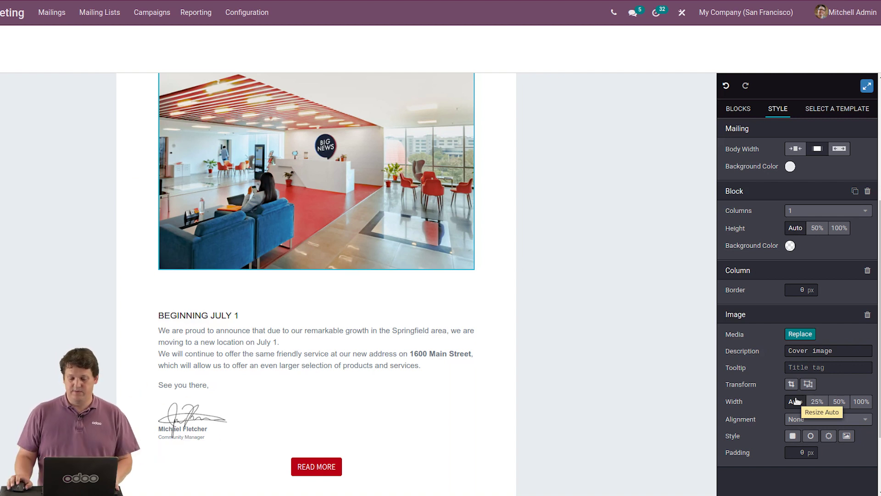
scroll(311, 144, "up", 3)
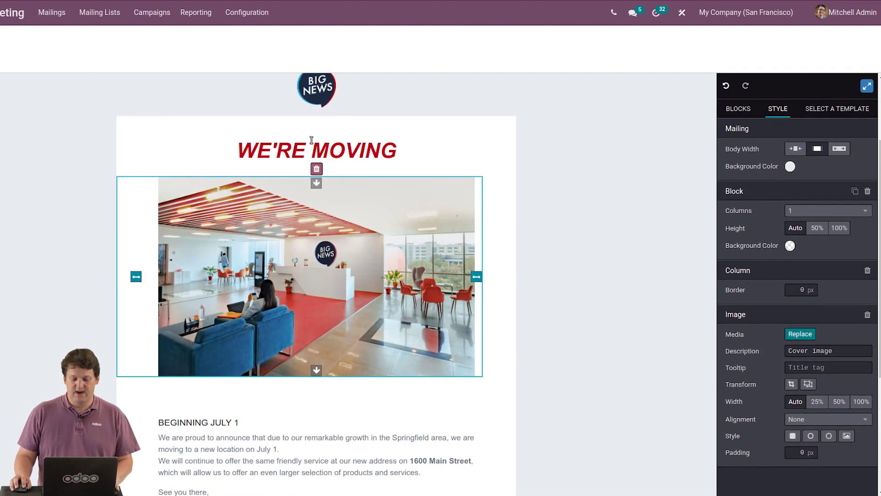
left_click(311, 145)
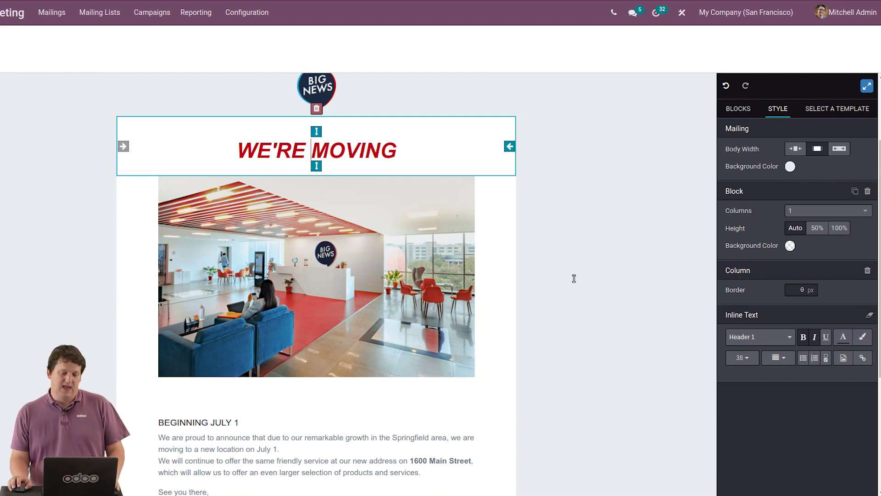
scroll(574, 279, "up", 2)
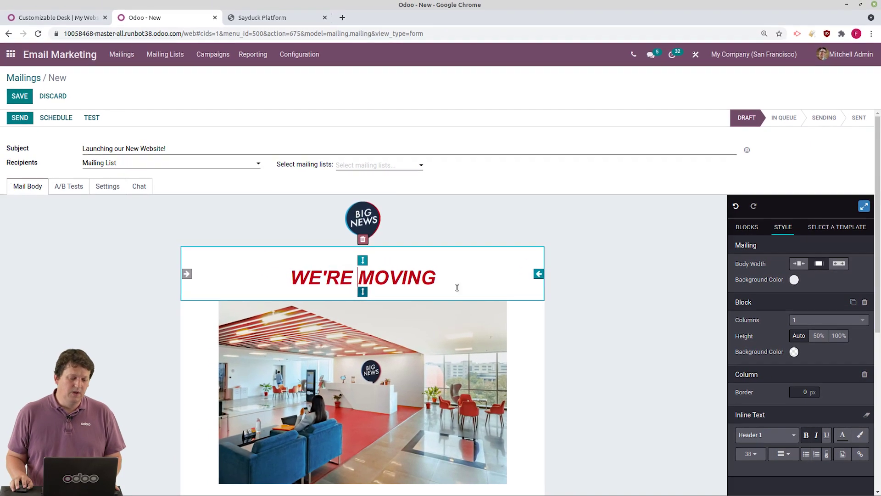
Turn on Allow A/B Testing (10%) and address the mailing to Interested in Tree Promotions
left_click(59, 187)
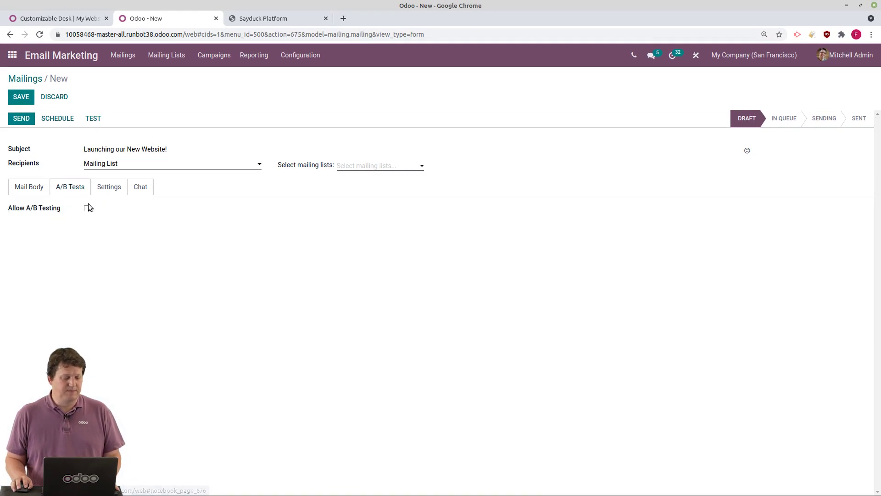
left_click(87, 209)
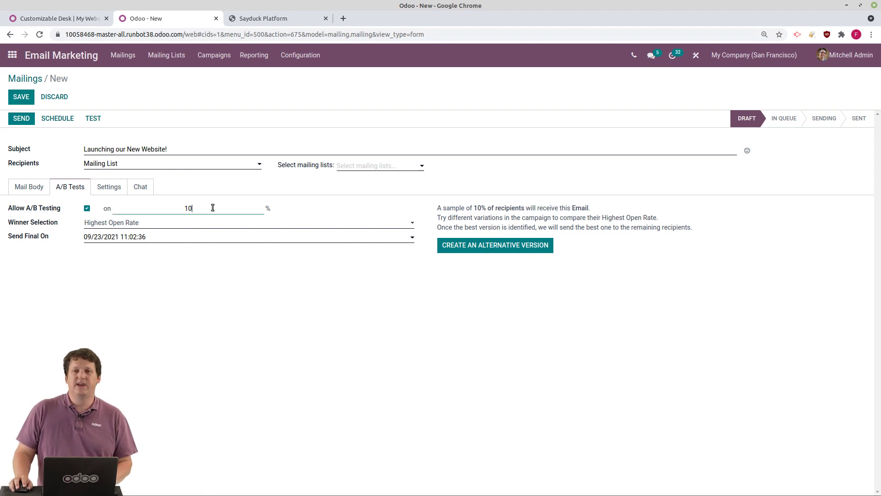
left_click(363, 167)
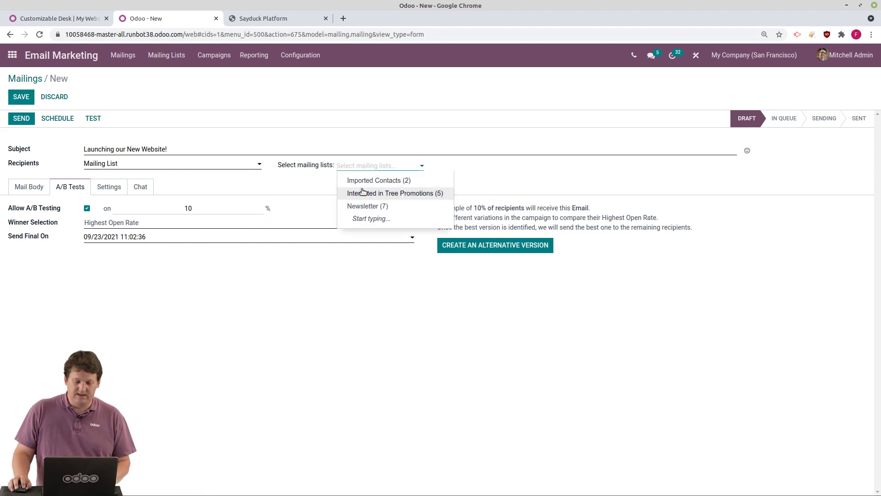
left_click(360, 194)
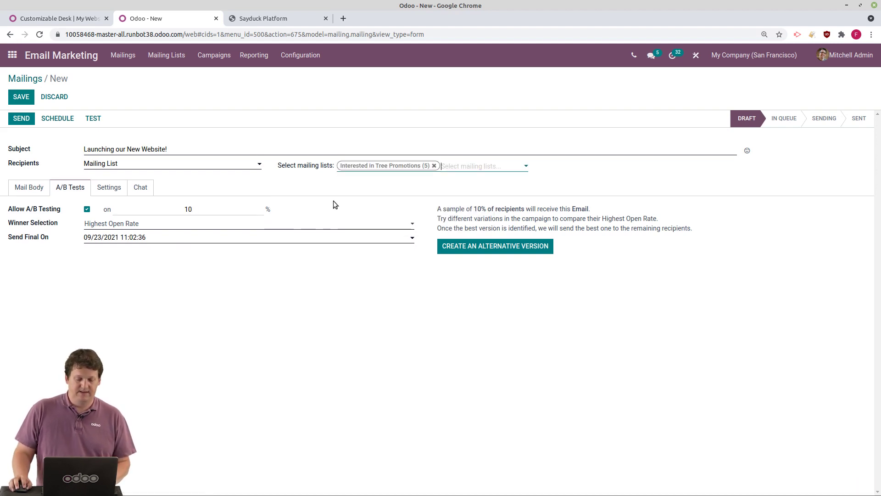
Set A/B Winner Selection to Quotations and confirm sending the mailing to all recipients
left_click(126, 227)
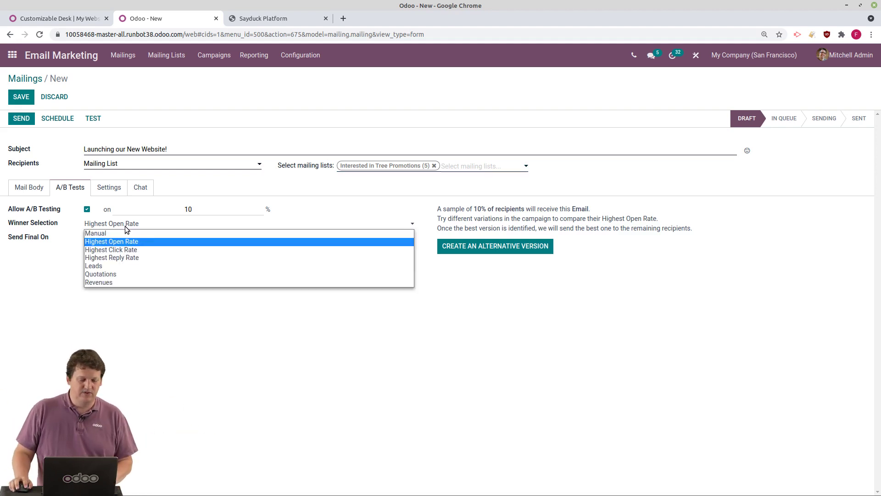
left_click(123, 274)
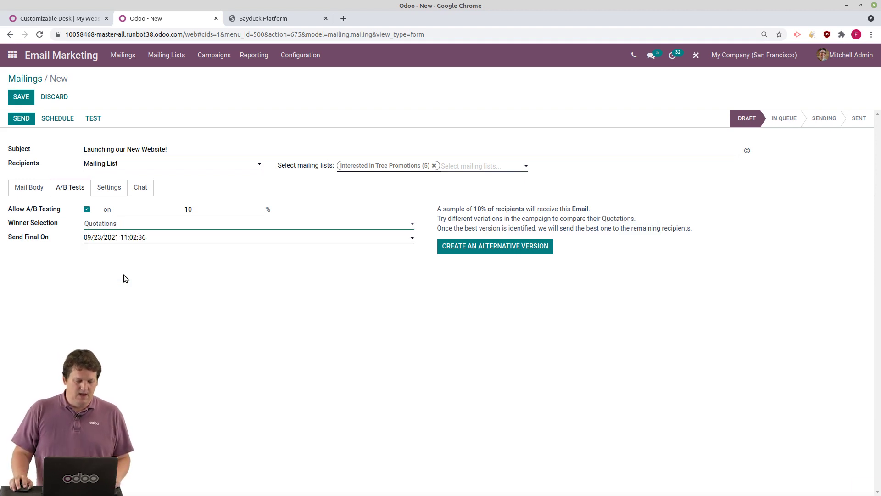
left_click(21, 120)
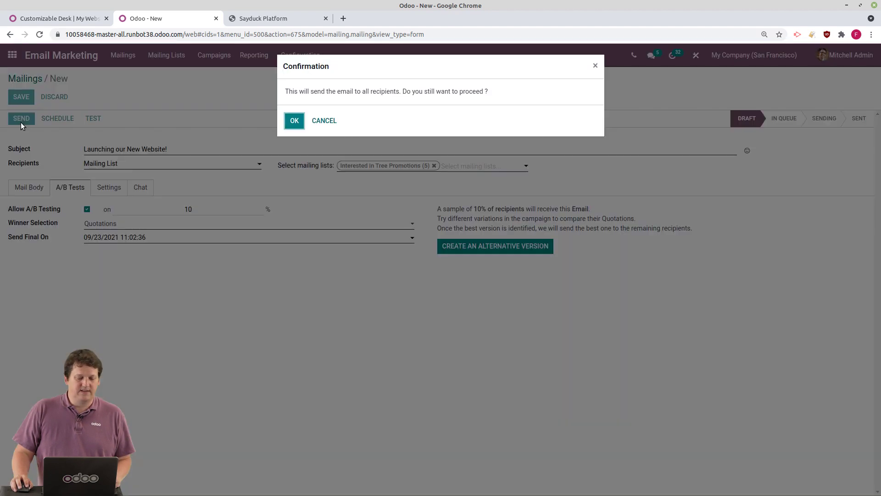
left_click(295, 121)
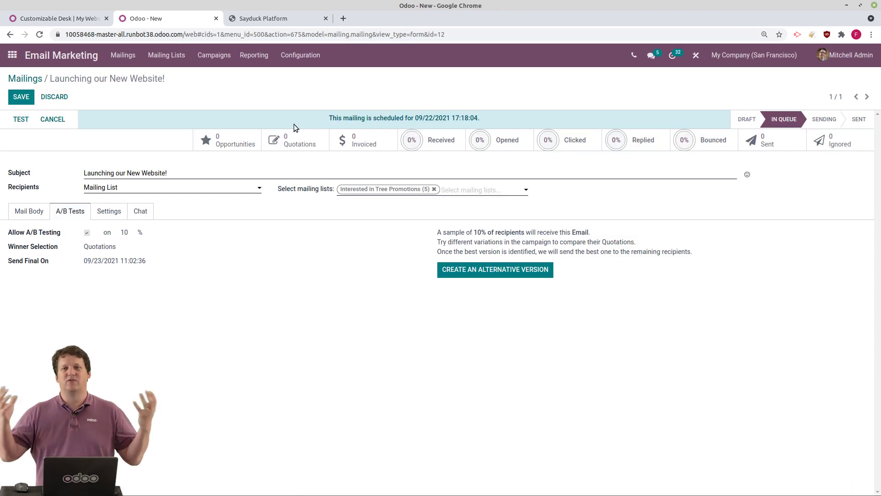